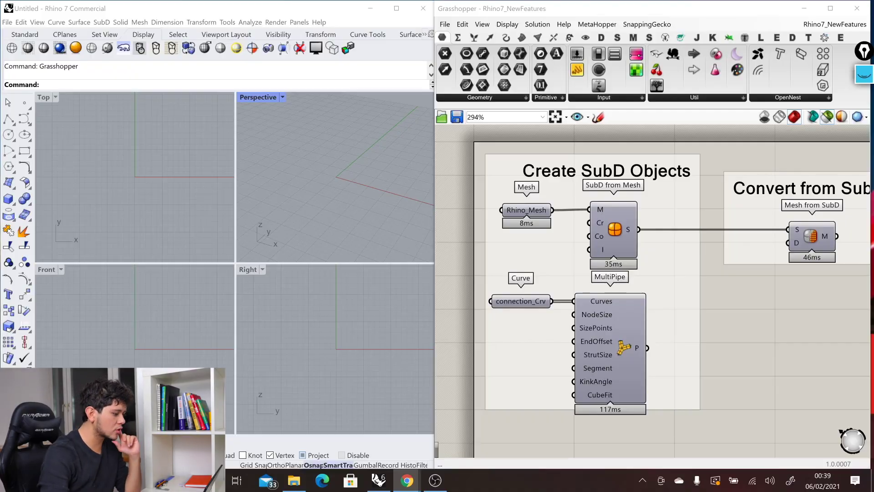
Show the SubD Tools toolbar in Rhino
{"action": "left_click", "coordinate": [424, 35]}
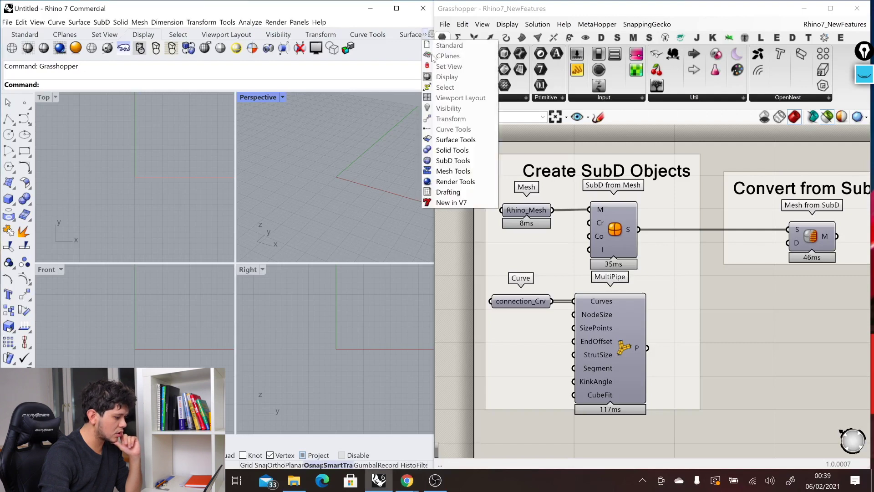
{"action": "left_click", "coordinate": [466, 162]}
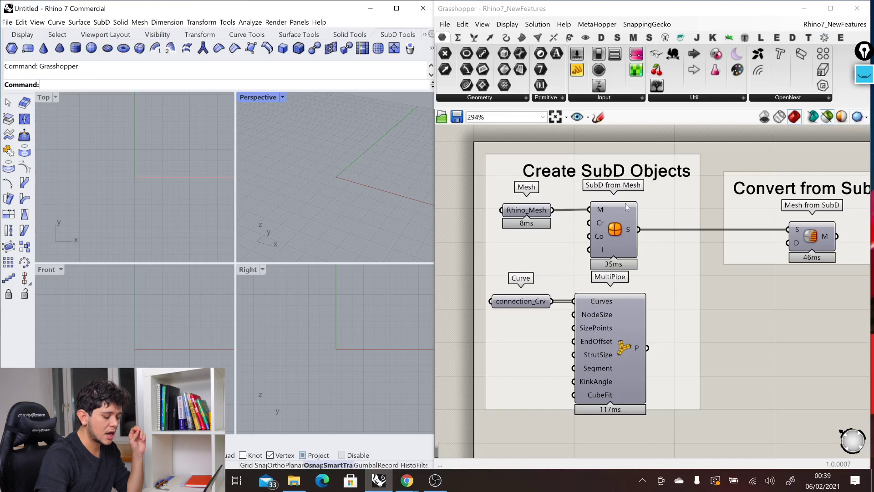
Select the Rhino_Mesh component and view its low-poly rhino preview in a maximised Perspective viewport
{"action": "left_click_drag", "start_coordinate": [526, 209], "coordinate": [525, 209]}
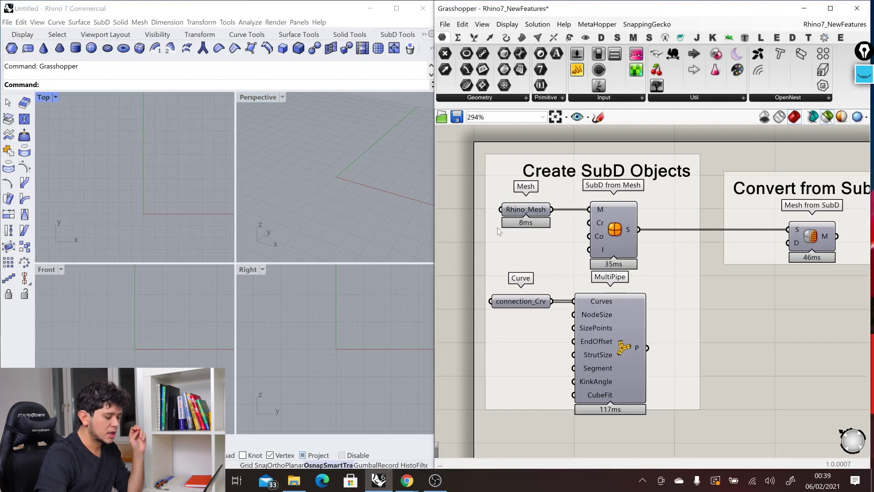
{"action": "left_click", "coordinate": [527, 213]}
{"action": "left_click", "coordinate": [260, 97]}
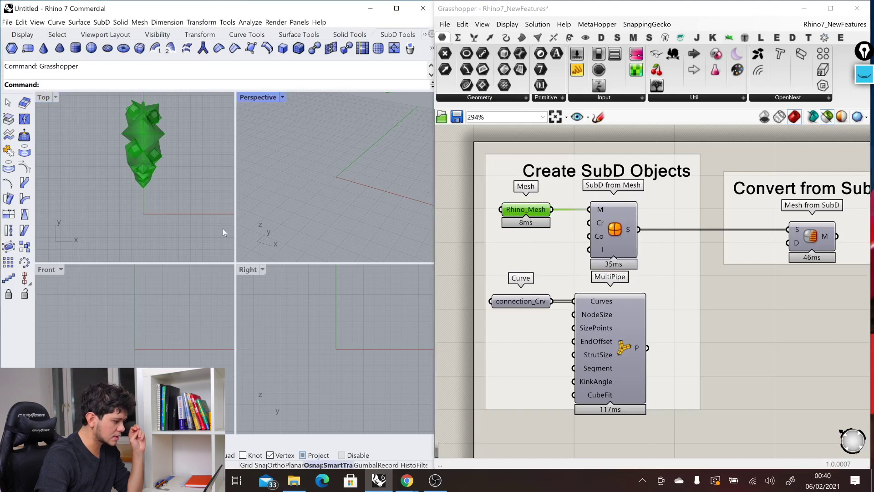
{"action": "key", "text": "ctrl+m"}
{"action": "scroll", "coordinate": [244, 182], "scroll_direction": "down", "scroll_amount": 3}
{"action": "scroll", "coordinate": [294, 170], "scroll_direction": "up", "scroll_amount": 3}
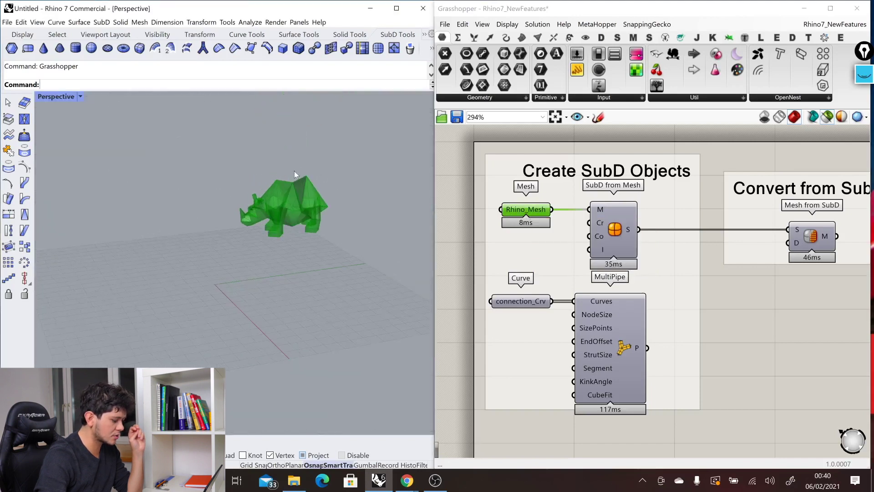
{"action": "scroll", "coordinate": [294, 170], "scroll_direction": "up", "scroll_amount": 3}
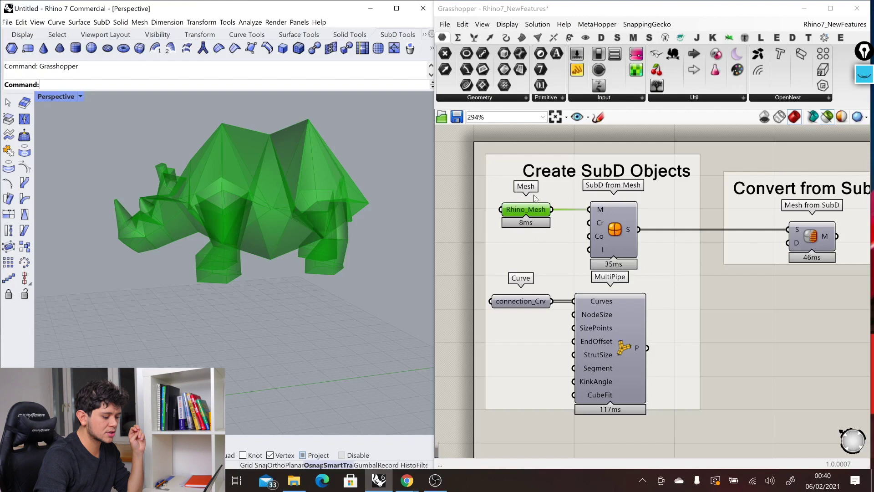
Preview the SubD from Mesh component's smooth rhino and examine it from another angle
{"action": "left_click", "coordinate": [605, 235]}
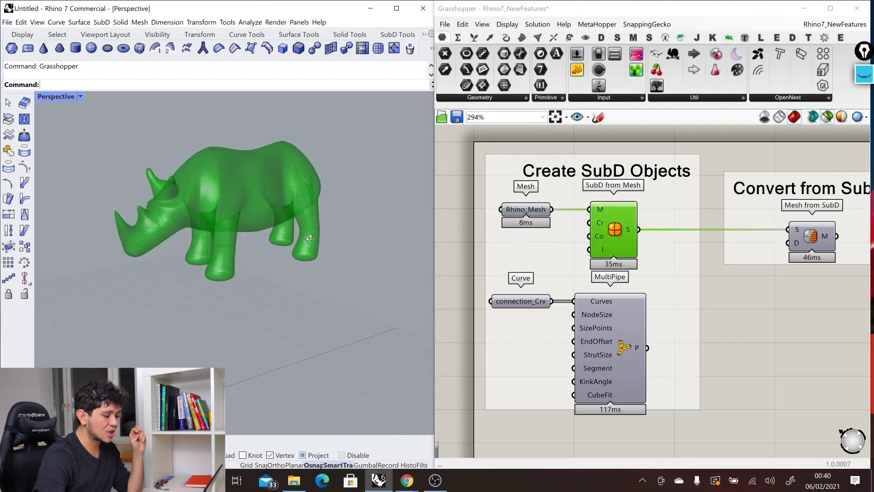
{"action": "right_click_drag", "start_coordinate": [310, 237], "coordinate": [291, 233]}
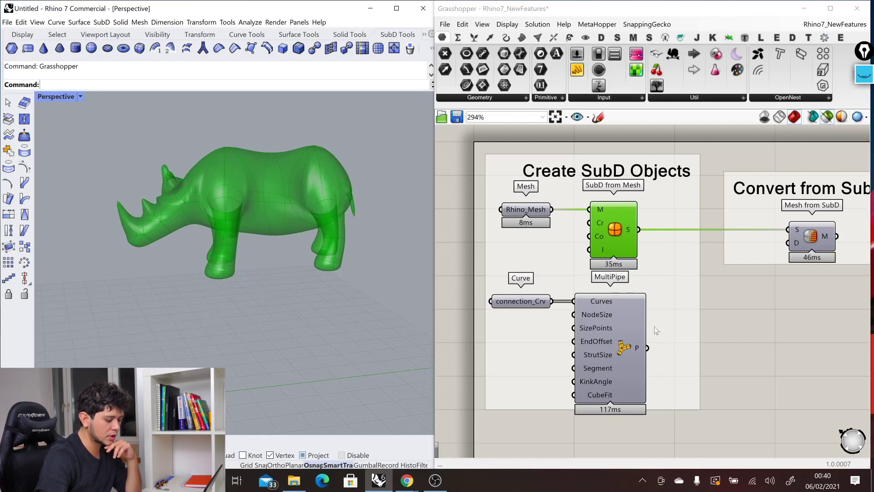
Preview the connection_Crv curves and the MultiPipe result, and examine the joint where the pipes meet
{"action": "left_click", "coordinate": [523, 302]}
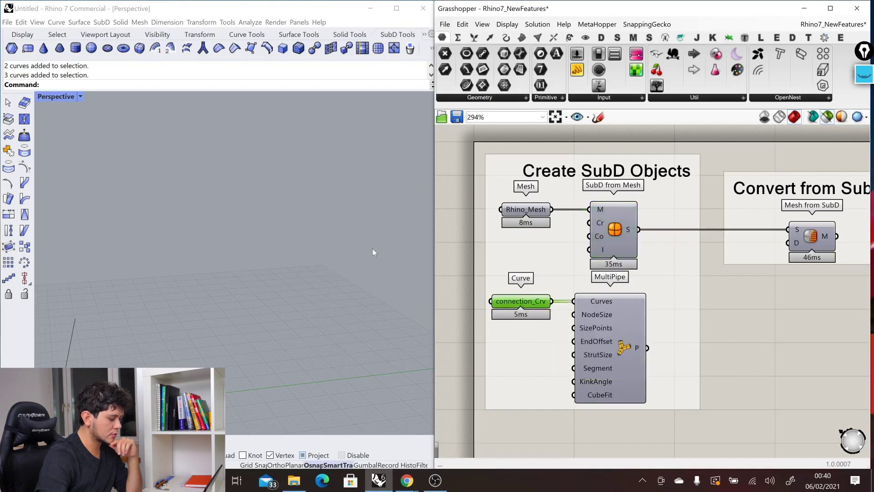
{"action": "right_click_drag", "start_coordinate": [373, 252], "coordinate": [224, 350]}
{"action": "scroll", "coordinate": [245, 307], "scroll_direction": "up", "scroll_amount": 8}
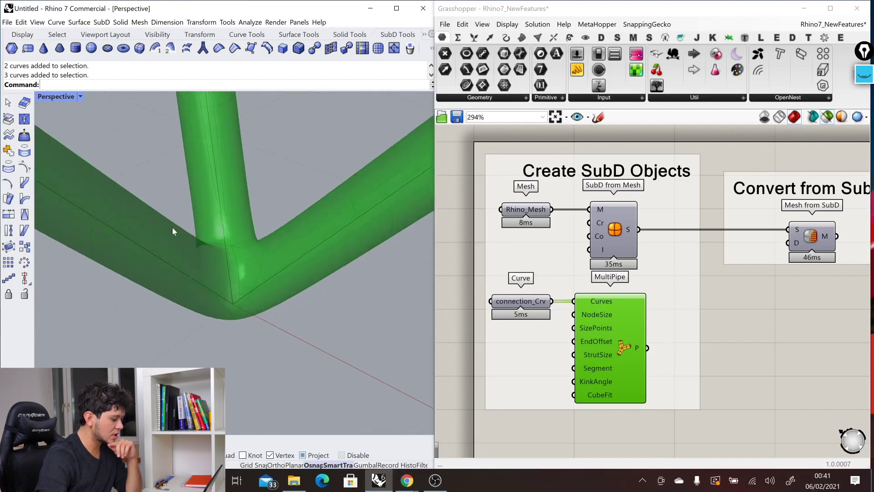
{"action": "right_click_drag", "start_coordinate": [306, 359], "coordinate": [291, 344]}
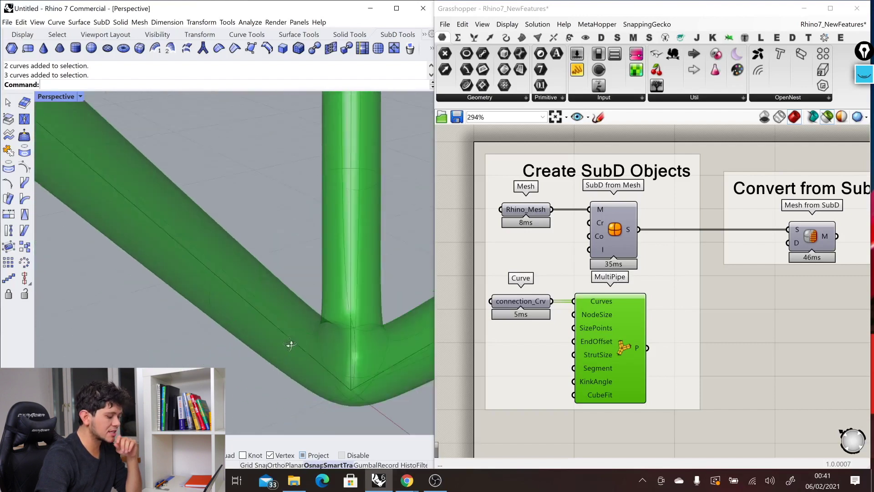
{"action": "scroll", "coordinate": [290, 345], "scroll_direction": "down", "scroll_amount": 10}
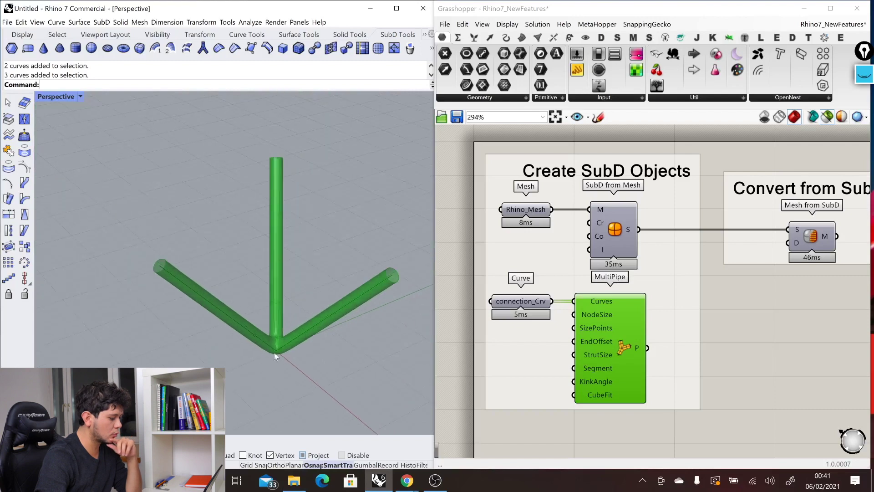
Move the free ends of the connection curves to new positions in the Perspective view and examine the updated pipe joint
{"action": "left_click", "coordinate": [200, 294]}
{"action": "left_click", "coordinate": [165, 272]}
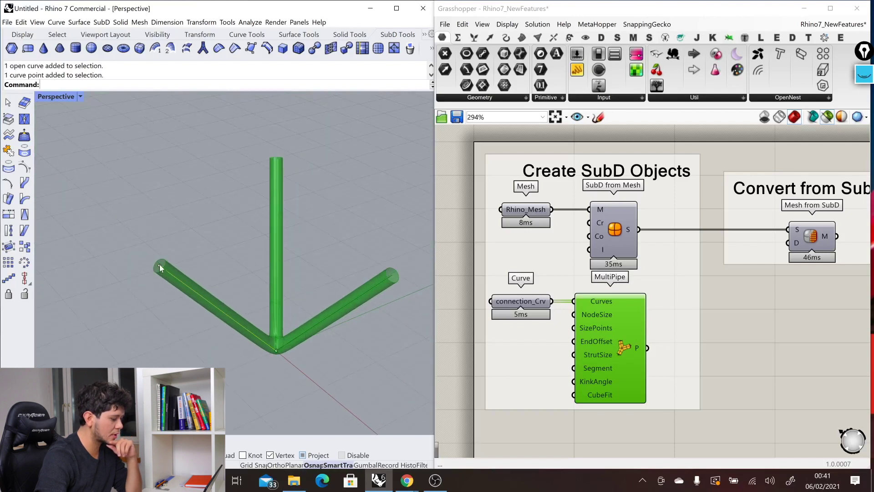
{"action": "left_click_drag", "start_coordinate": [166, 271], "coordinate": [165, 234]}
{"action": "right_click_drag", "start_coordinate": [164, 234], "coordinate": [245, 262]}
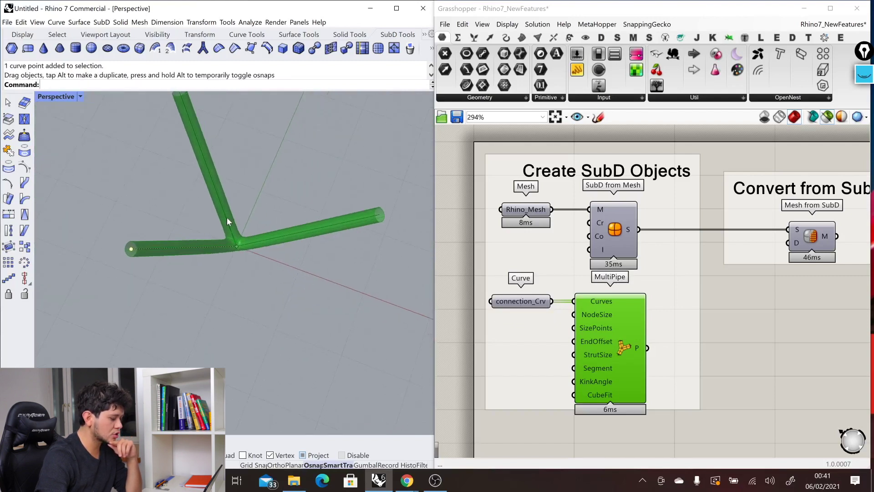
{"action": "left_click_drag", "start_coordinate": [131, 249], "coordinate": [214, 294]}
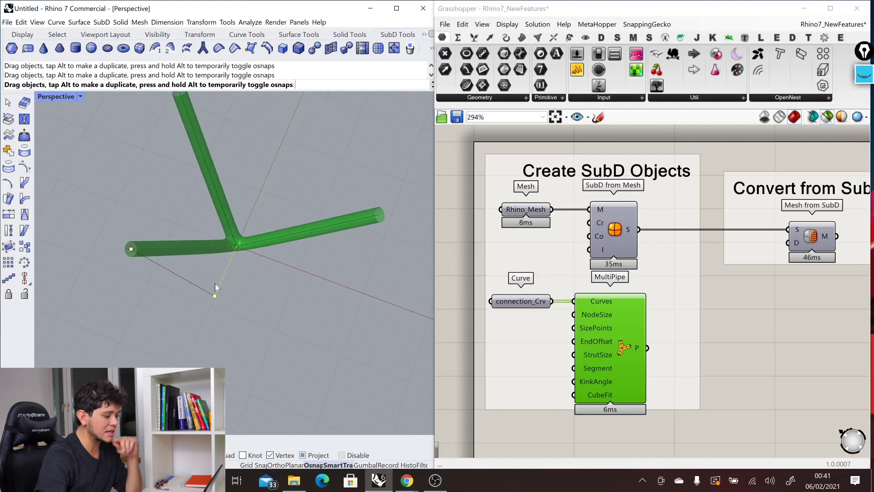
{"action": "right_click_drag", "start_coordinate": [214, 294], "coordinate": [348, 214]}
{"action": "left_click_drag", "start_coordinate": [409, 136], "coordinate": [348, 234]}
{"action": "right_click_drag", "start_coordinate": [347, 234], "coordinate": [236, 296]}
{"action": "scroll", "coordinate": [235, 309], "scroll_direction": "up", "scroll_amount": 8}
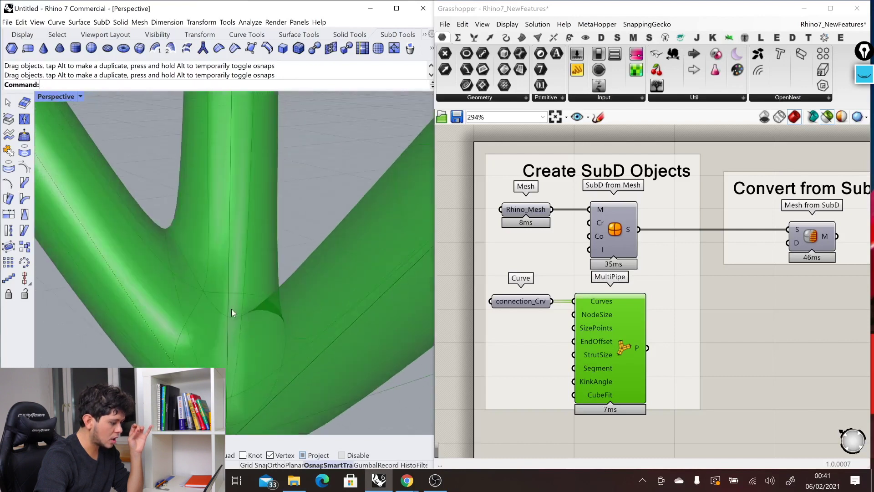
{"action": "scroll", "coordinate": [238, 307], "scroll_direction": "down", "scroll_amount": 10}
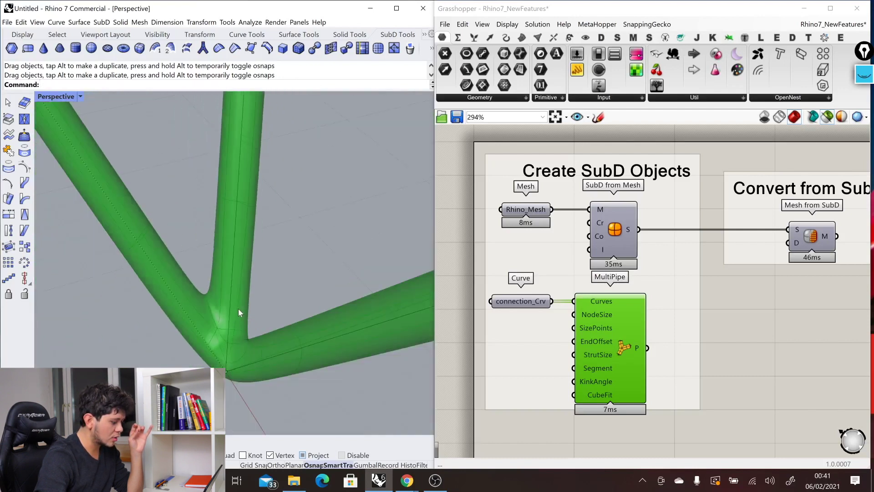
Undo the last line and draw three lines joining the free ends of the three piped curves into a closed tetrahedral frame
{"action": "key", "text": "ctrl+z"}
{"action": "right_click", "coordinate": [176, 221]}
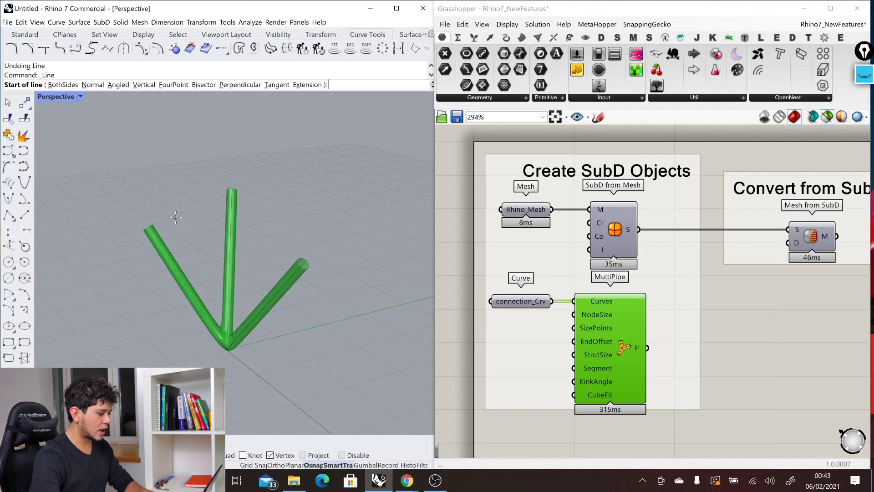
{"action": "left_click", "coordinate": [147, 227]}
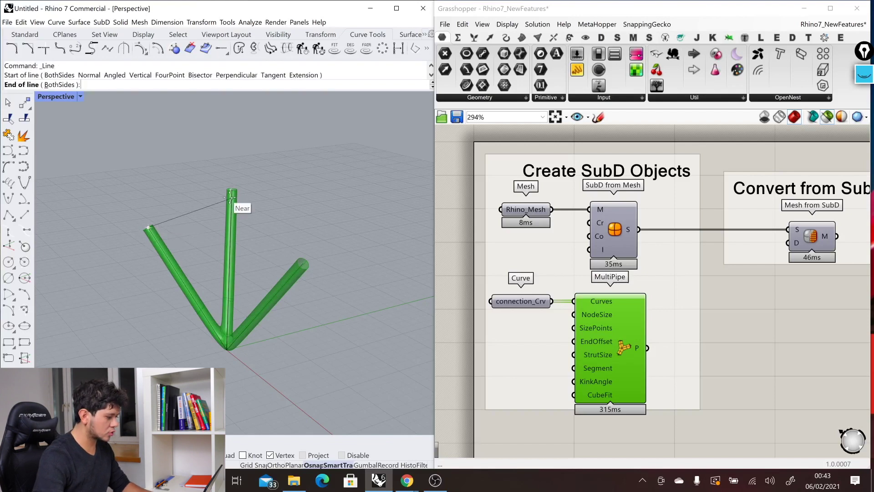
{"action": "left_click", "coordinate": [231, 191]}
{"action": "right_click", "coordinate": [232, 190]}
{"action": "left_click", "coordinate": [233, 190]}
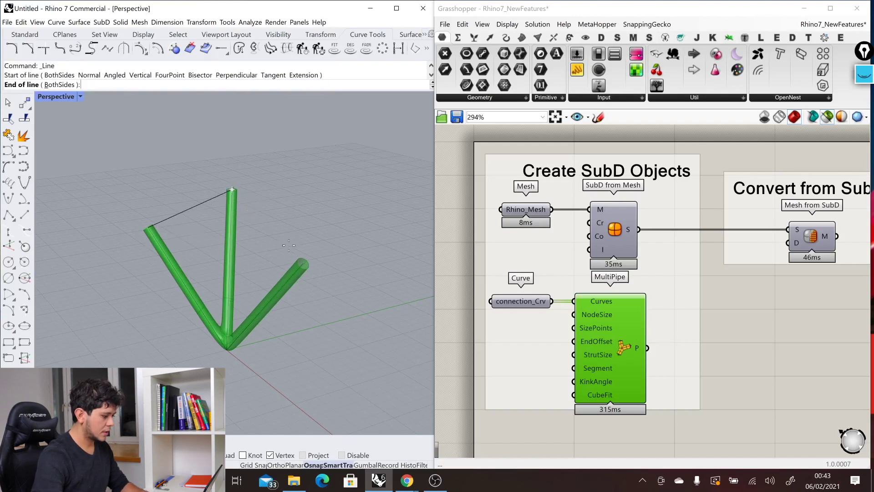
{"action": "left_click", "coordinate": [302, 263]}
{"action": "right_click", "coordinate": [302, 264]}
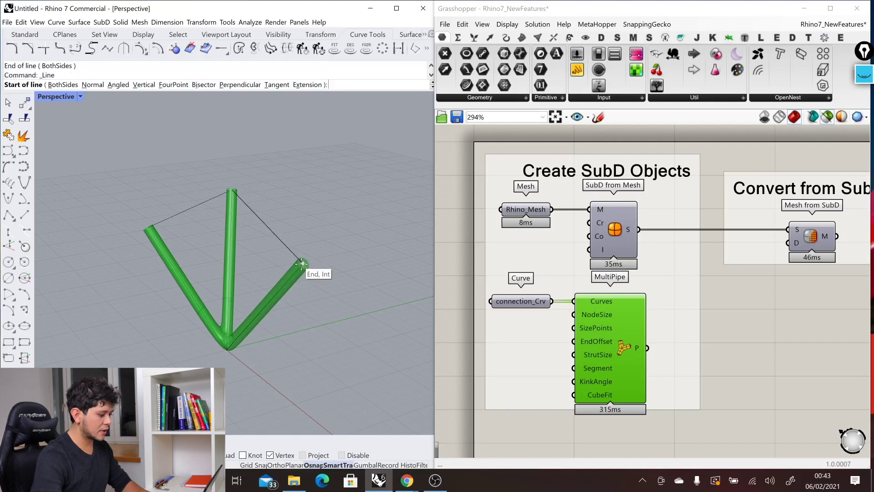
{"action": "left_click", "coordinate": [303, 263]}
{"action": "left_click", "coordinate": [151, 228]}
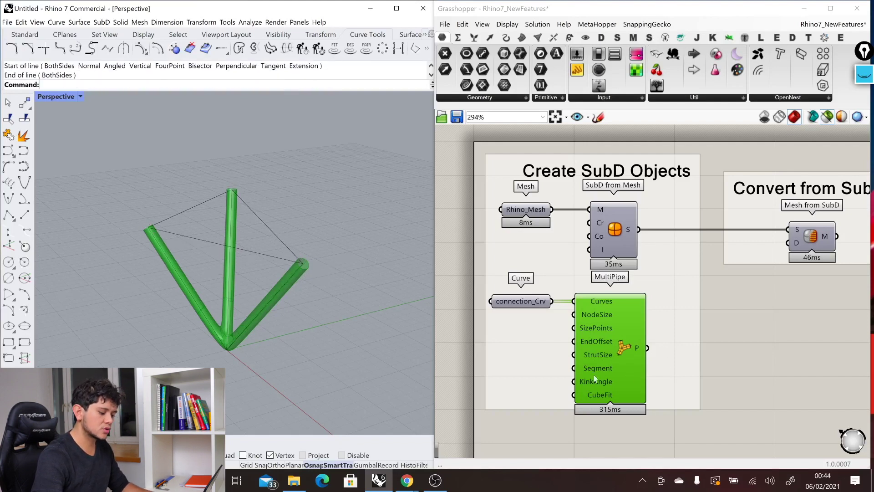
Reference all the lines of the tetrahedral frame in the connection_Crv component as multiple curves
{"action": "left_click", "coordinate": [463, 319]}
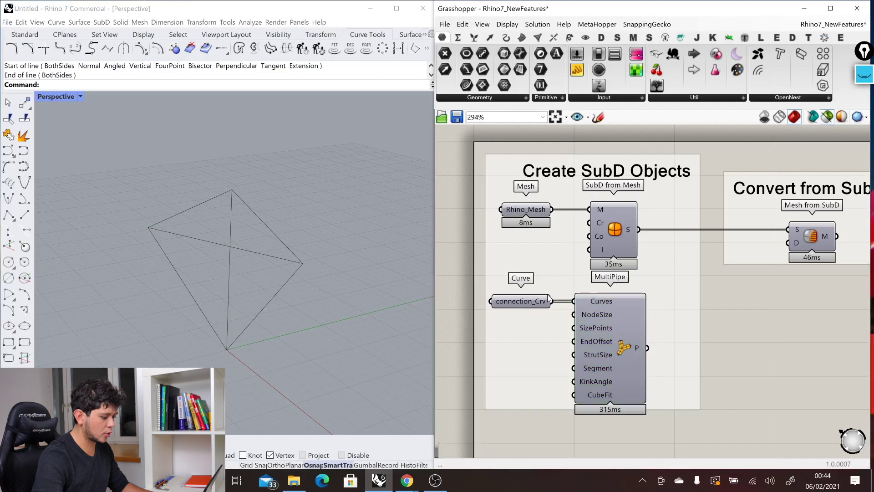
{"action": "left_click", "coordinate": [530, 306]}
{"action": "right_click", "coordinate": [531, 306]}
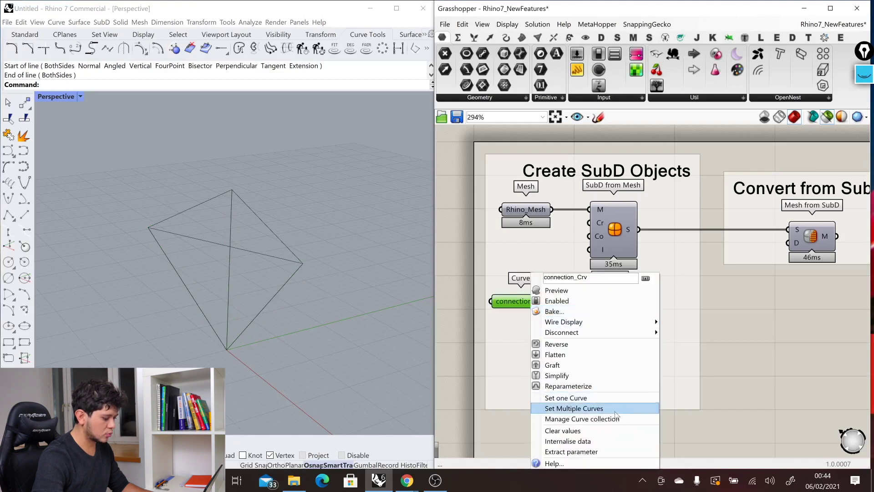
{"action": "left_click", "coordinate": [587, 406]}
{"action": "left_click_drag", "start_coordinate": [174, 198], "coordinate": [155, 189]}
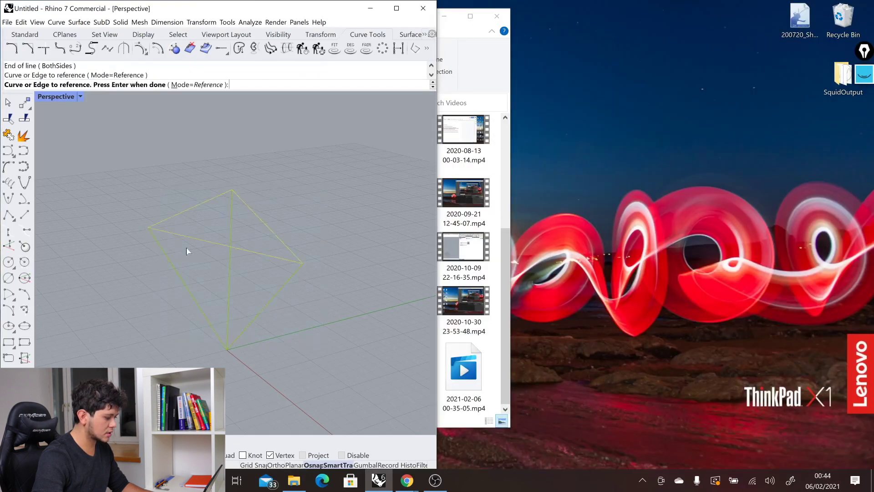
{"action": "key", "text": "Return"}
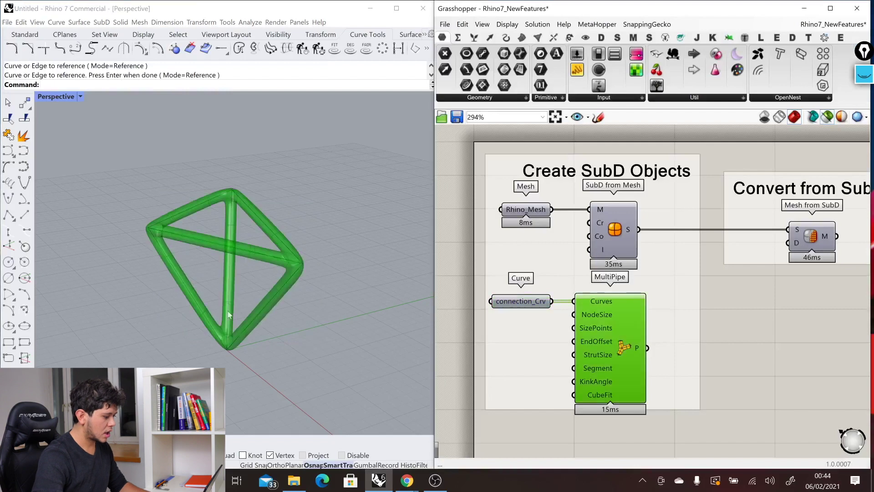
Examine the MultiPipe joints at the corners of the tetrahedral frame from several angles
{"action": "right_click_drag", "start_coordinate": [242, 313], "coordinate": [301, 291]}
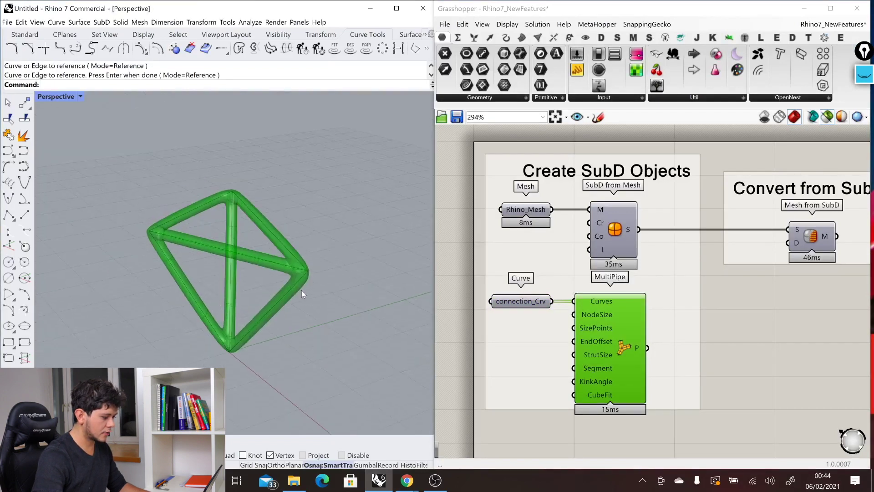
{"action": "scroll", "coordinate": [292, 255], "scroll_direction": "up", "scroll_amount": 5}
{"action": "right_click_drag", "start_coordinate": [351, 246], "coordinate": [267, 262]}
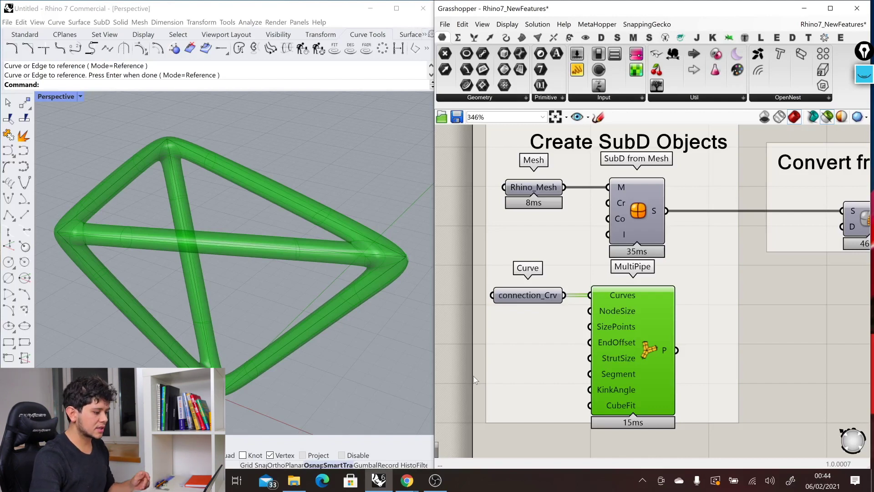
Locate the Convert from SubD group and preview the SubD from Mesh rhino that feeds it
{"action": "scroll", "coordinate": [464, 360], "scroll_direction": "down", "scroll_amount": 2}
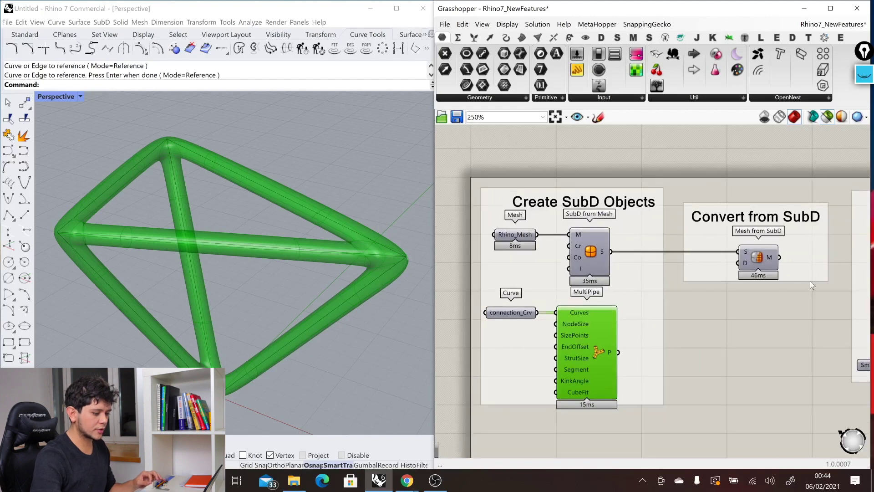
{"action": "scroll", "coordinate": [797, 269], "scroll_direction": "up", "scroll_amount": 3}
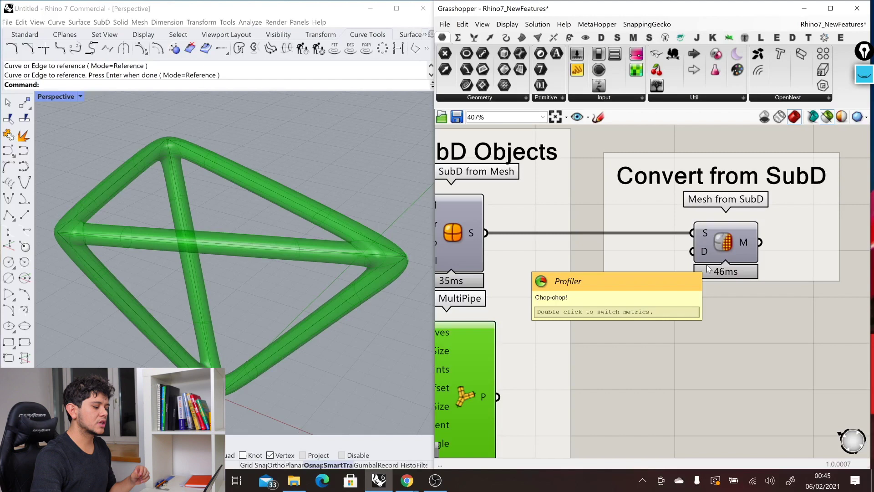
{"action": "scroll", "coordinate": [668, 260], "scroll_direction": "down", "scroll_amount": 2}
{"action": "left_click", "coordinate": [533, 244]}
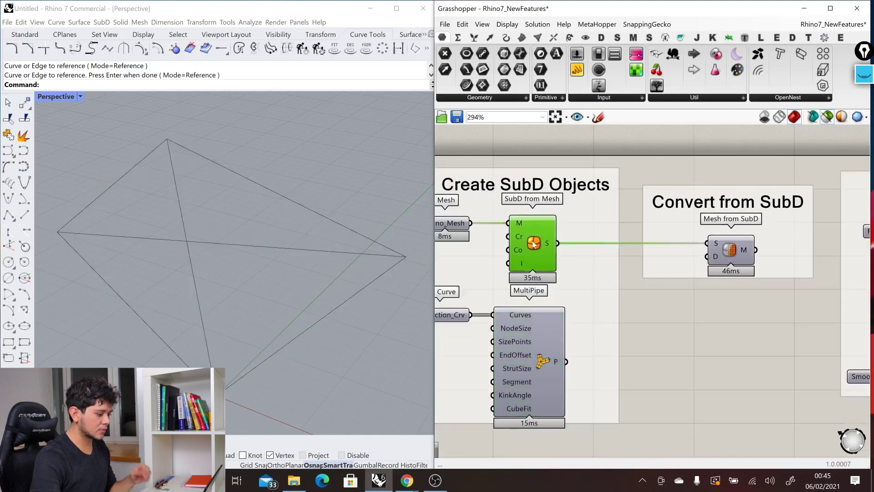
{"action": "scroll", "coordinate": [195, 324], "scroll_direction": "down", "scroll_amount": 5}
{"action": "scroll", "coordinate": [195, 323], "scroll_direction": "up", "scroll_amount": 8}
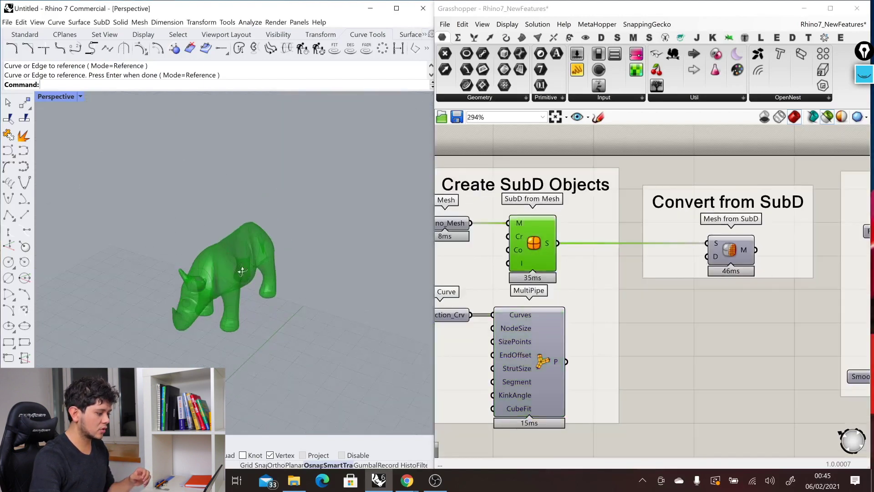
Preview the Mesh from SubD component's output and examine the mesh faces on the rhino
{"action": "left_click", "coordinate": [730, 250]}
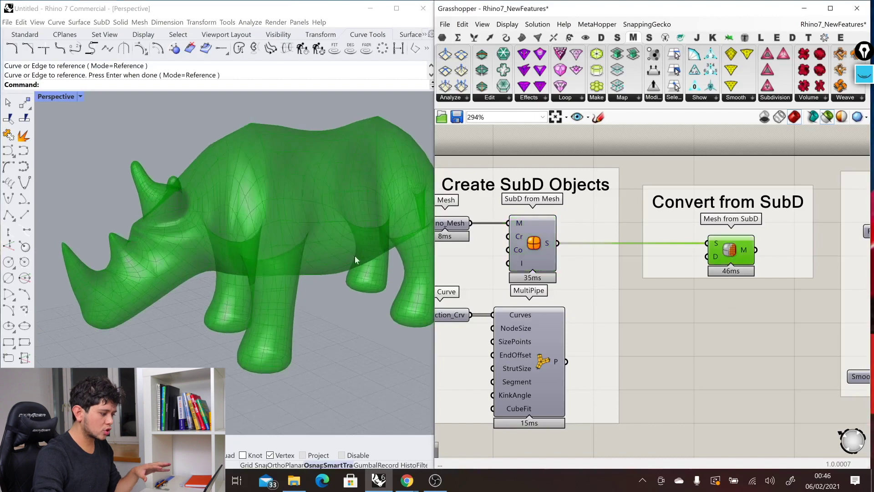
{"action": "right_click_drag", "start_coordinate": [354, 256], "coordinate": [274, 262]}
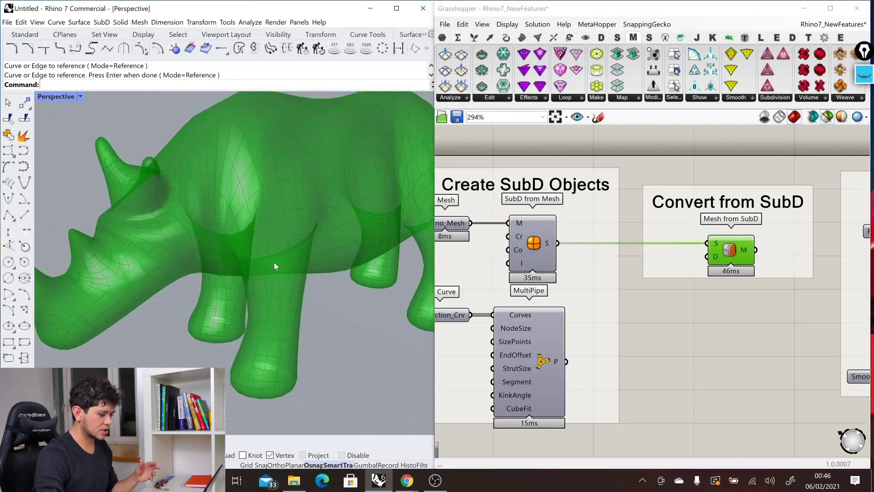
{"action": "scroll", "coordinate": [640, 297], "scroll_direction": "up", "scroll_amount": 1}
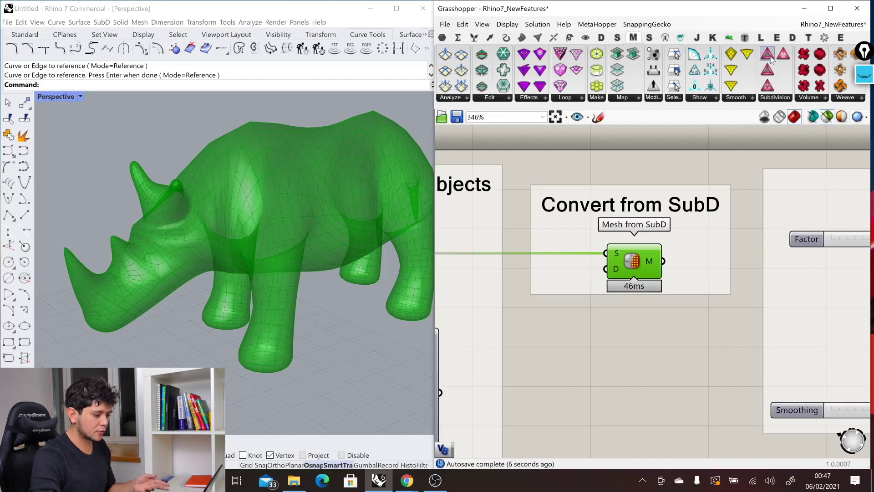
Add an Aperture+0 component fed by the Mesh from SubD output and examine the resulting pattern on the rhino
{"action": "left_click", "coordinate": [725, 315]}
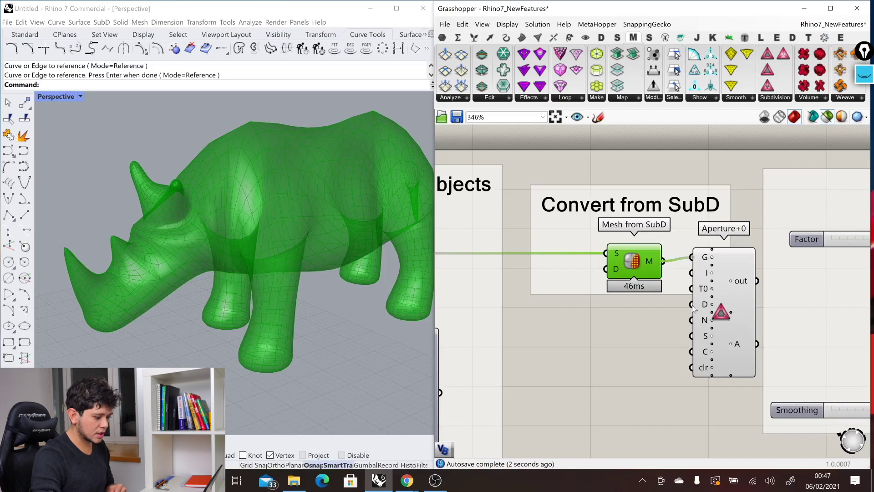
{"action": "left_click", "coordinate": [735, 313]}
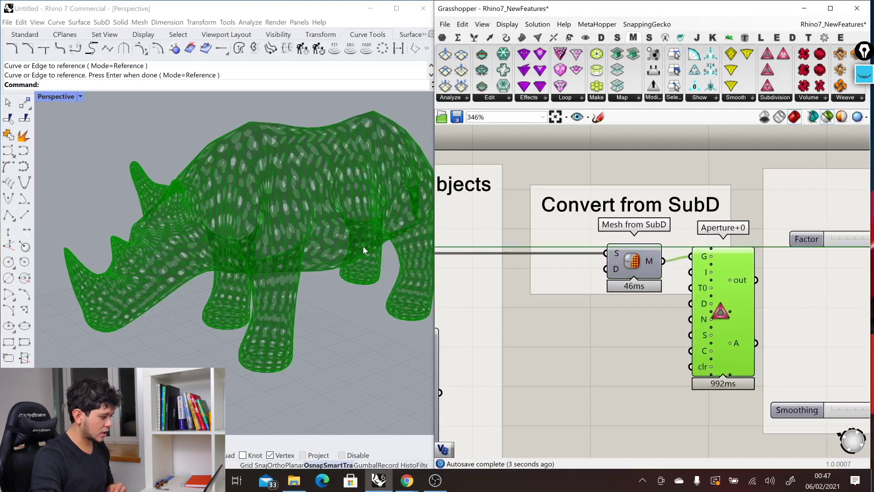
{"action": "right_click_drag", "start_coordinate": [249, 249], "coordinate": [341, 241]}
{"action": "scroll", "coordinate": [802, 214], "scroll_direction": "up", "scroll_amount": 1}
{"action": "scroll", "coordinate": [776, 259], "scroll_direction": "down", "scroll_amount": 4}
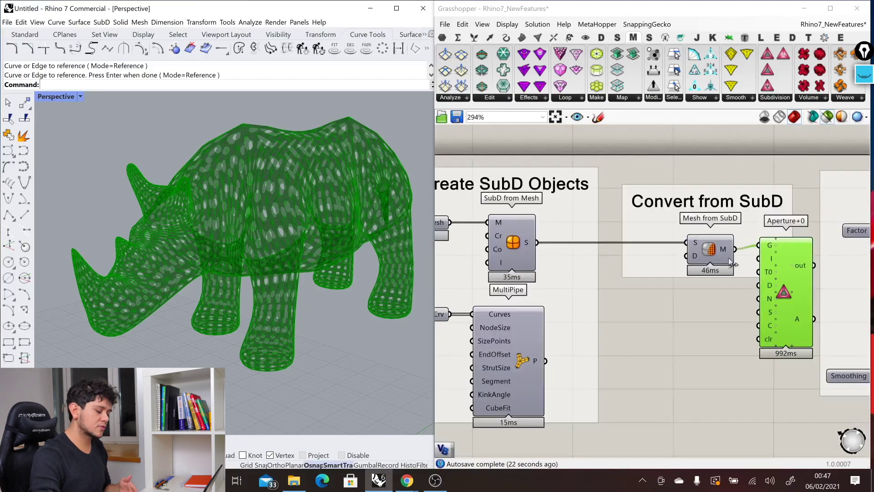
{"action": "scroll", "coordinate": [535, 246], "scroll_direction": "up", "scroll_amount": 3}
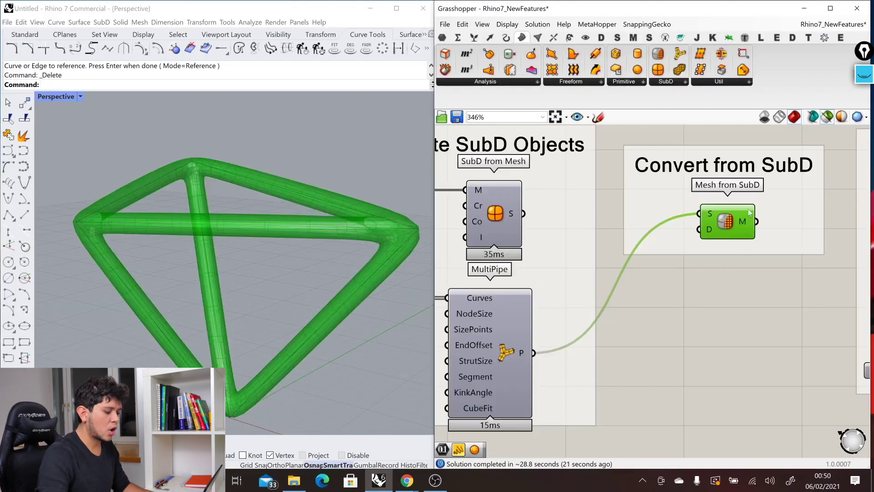
Add a 0 to 10 number slider for the Density input of Mesh from SubD, set it to 5 and inspect the pipe mesh
{"action": "mouse_move", "coordinate": [713, 235]}
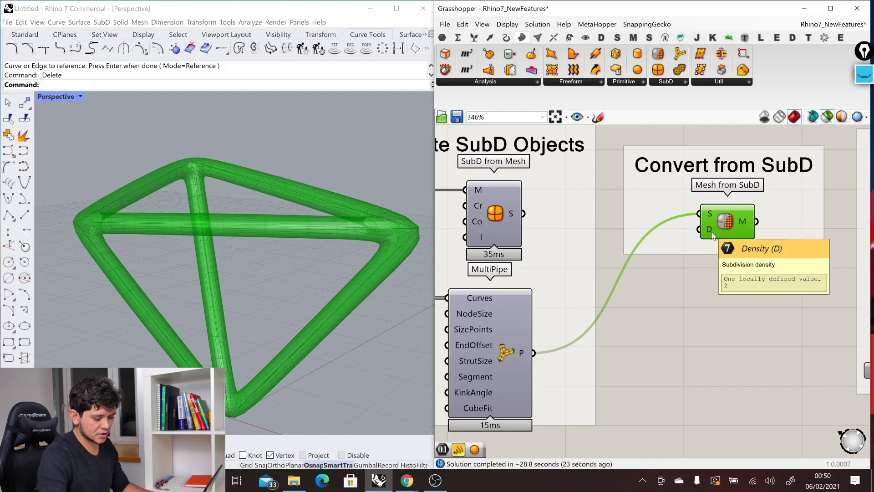
{"action": "double_click", "coordinate": [707, 324]}
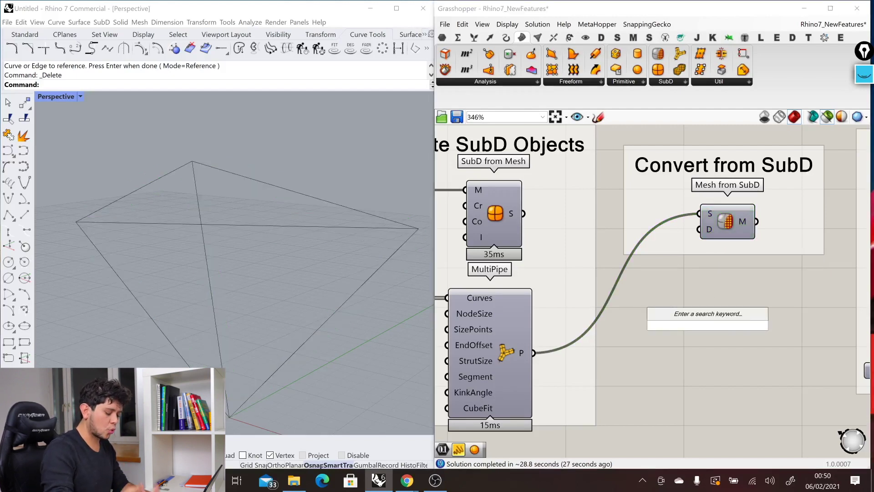
{"action": "type", "text": "0<10"}
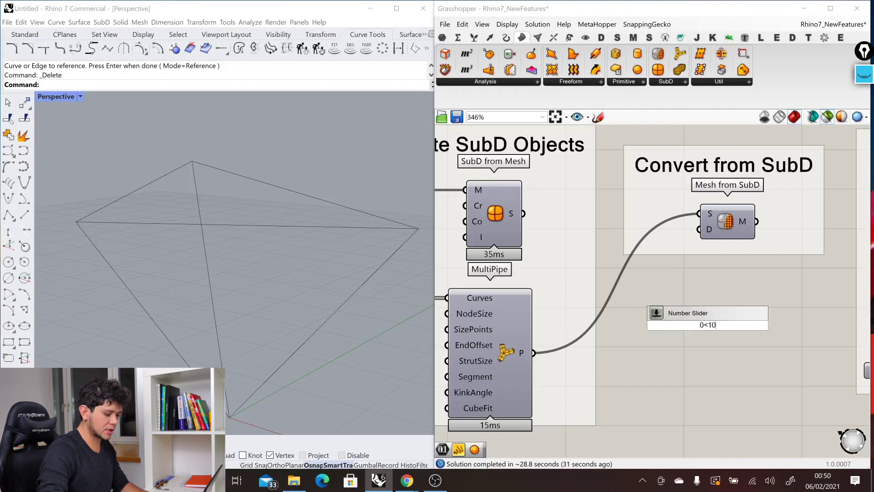
{"action": "key", "text": "Return"}
{"action": "left_click_drag", "start_coordinate": [772, 325], "coordinate": [700, 229]}
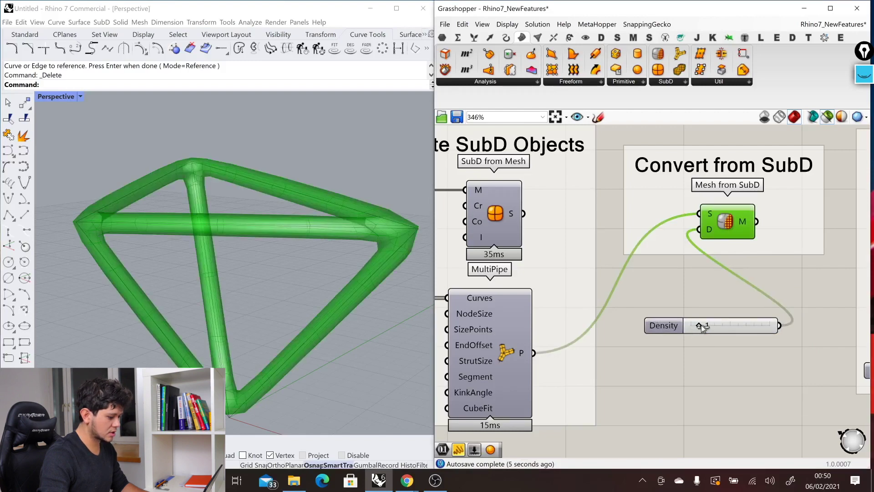
{"action": "left_click_drag", "start_coordinate": [701, 326], "coordinate": [728, 326]}
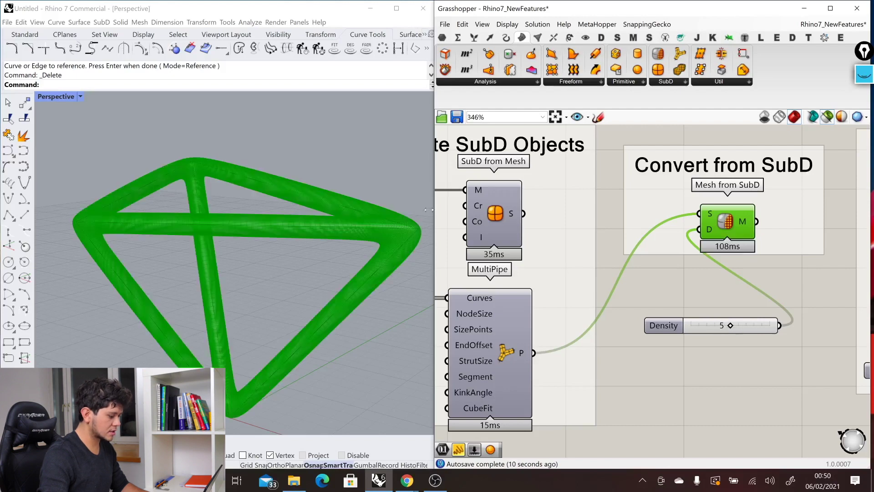
{"action": "scroll", "coordinate": [387, 234], "scroll_direction": "up", "scroll_amount": 6}
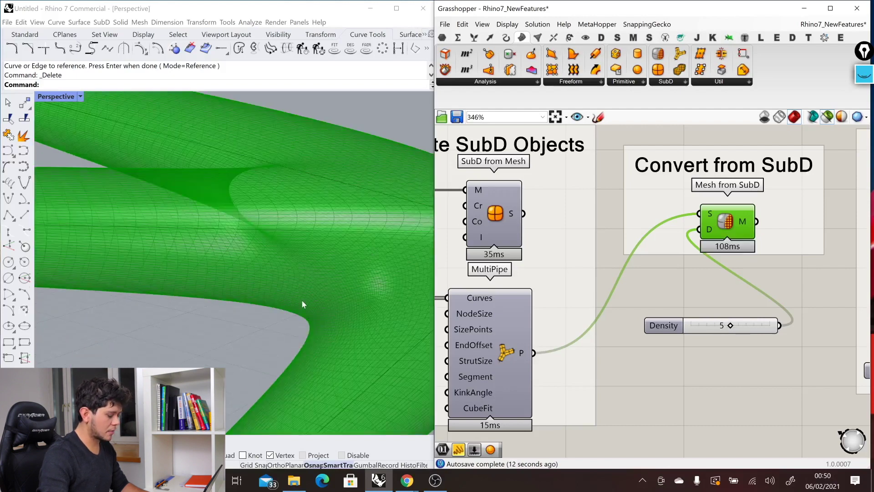
Delete the Density slider attached to Mesh from SubD
{"action": "left_click", "coordinate": [703, 326]}
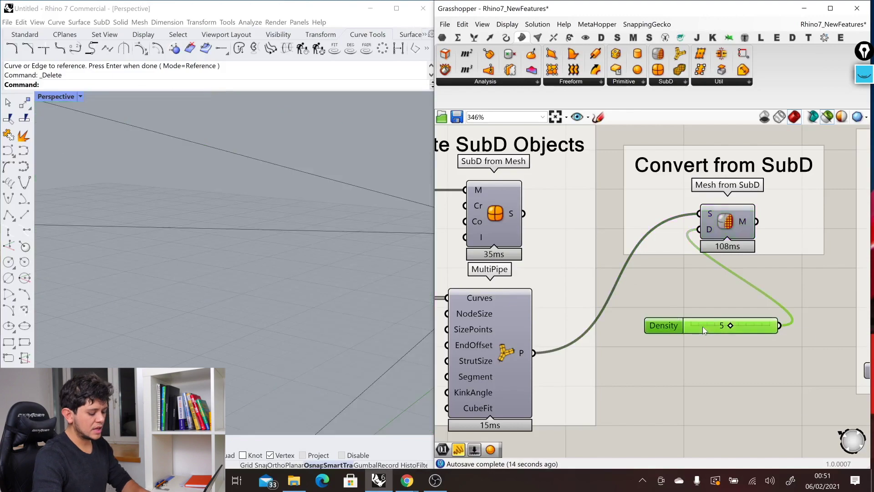
{"action": "key", "text": "Delete"}
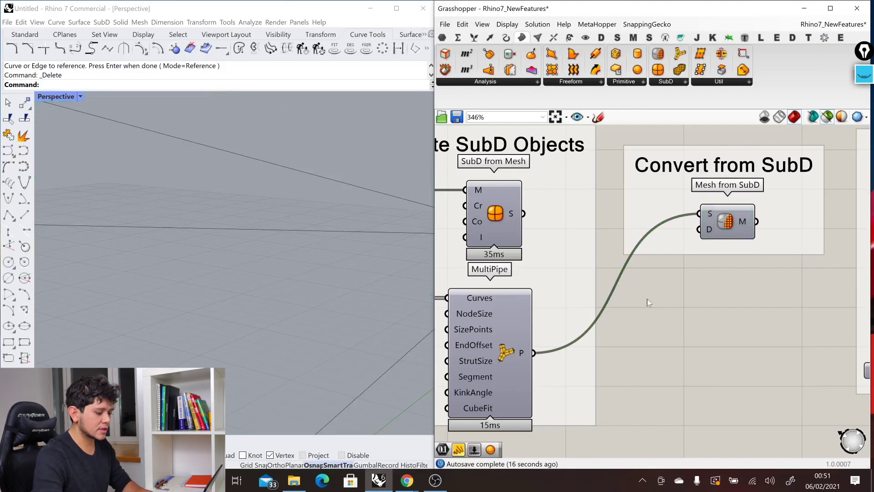
Preview the SubD Fuse result in the Manipulating SubD group and check the component's option input
{"action": "scroll", "coordinate": [595, 252], "scroll_direction": "down", "scroll_amount": 2}
{"action": "scroll", "coordinate": [594, 251], "scroll_direction": "down", "scroll_amount": 3}
{"action": "scroll", "coordinate": [670, 330], "scroll_direction": "up", "scroll_amount": 3}
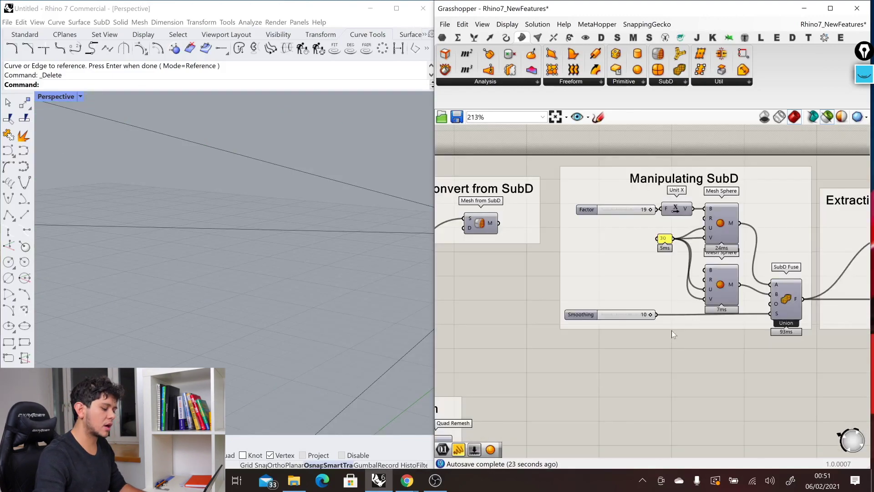
{"action": "scroll", "coordinate": [802, 332], "scroll_direction": "up", "scroll_amount": 3}
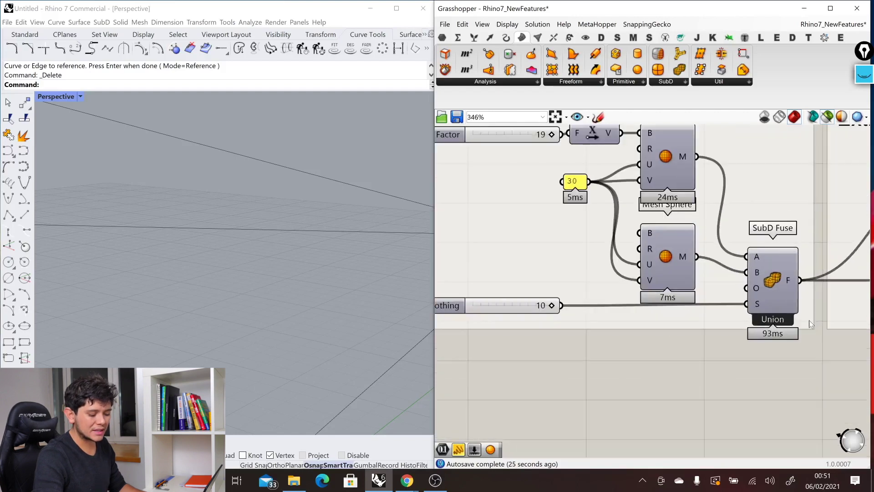
{"action": "left_click", "coordinate": [778, 276]}
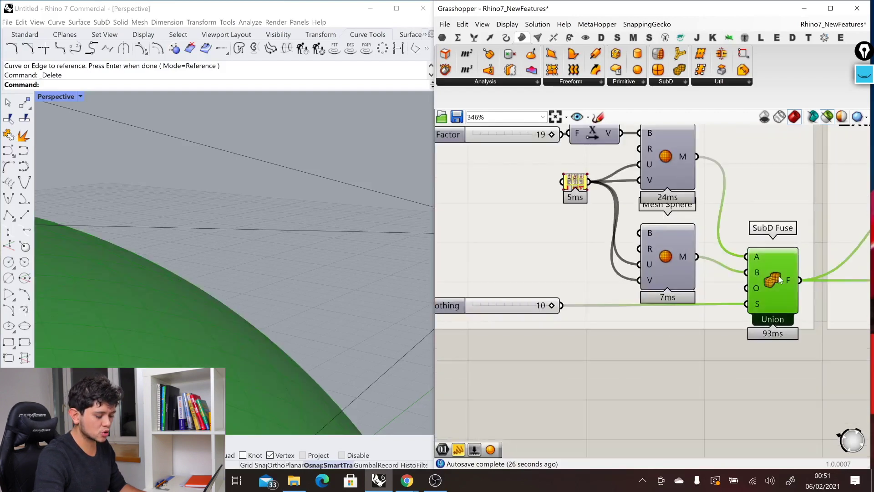
{"action": "scroll", "coordinate": [307, 214], "scroll_direction": "down", "scroll_amount": 5}
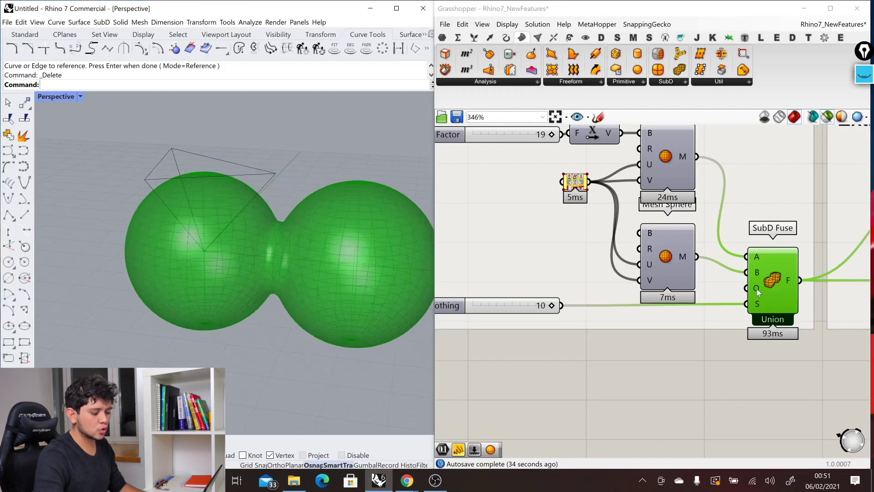
{"action": "mouse_move", "coordinate": [756, 288]}
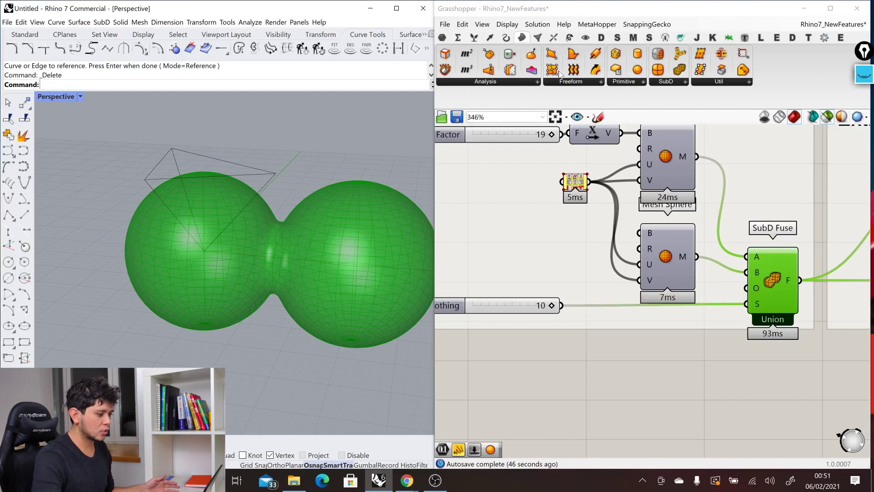
Show the Shape boolean components, and compare the two Mesh Sphere inputs with the fused SubD result
{"action": "left_click", "coordinate": [554, 39]}
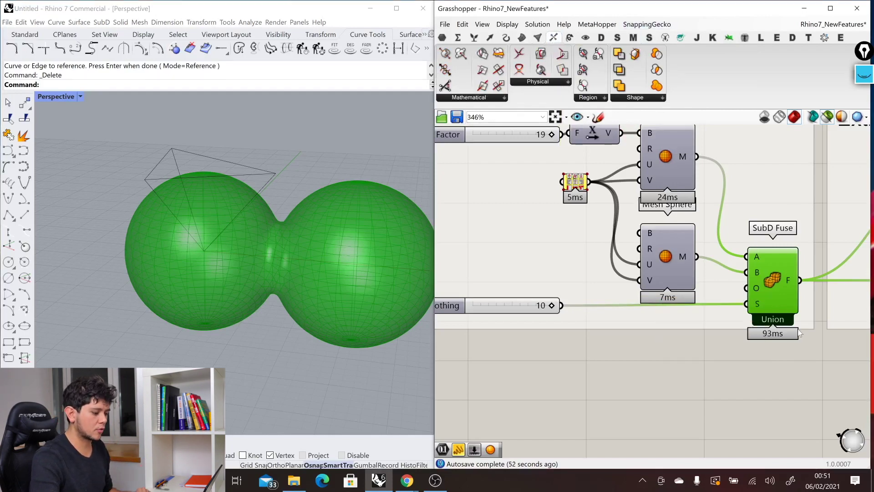
{"action": "scroll", "coordinate": [792, 319], "scroll_direction": "down", "scroll_amount": 2}
{"action": "scroll", "coordinate": [703, 245], "scroll_direction": "up", "scroll_amount": 2}
{"action": "left_click", "coordinate": [720, 187]}
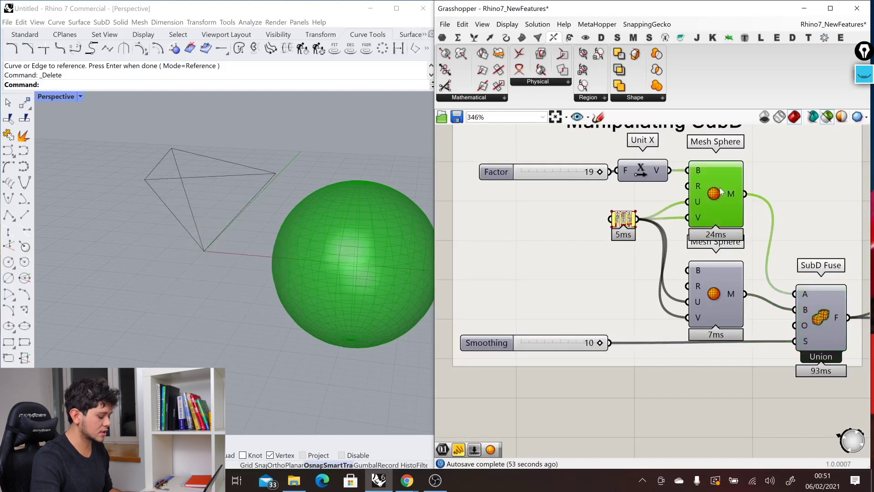
{"action": "left_click", "coordinate": [711, 314], "text": "shift"}
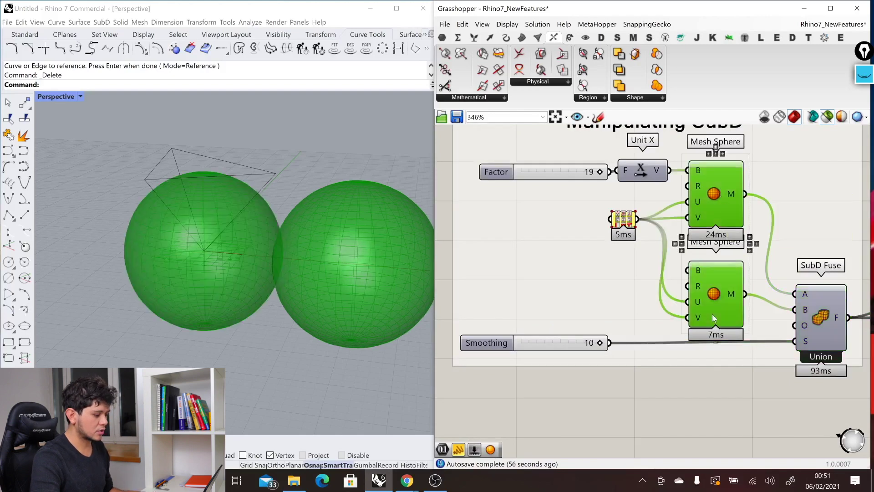
{"action": "left_click", "coordinate": [821, 340]}
{"action": "right_click_drag", "start_coordinate": [206, 279], "coordinate": [217, 276]}
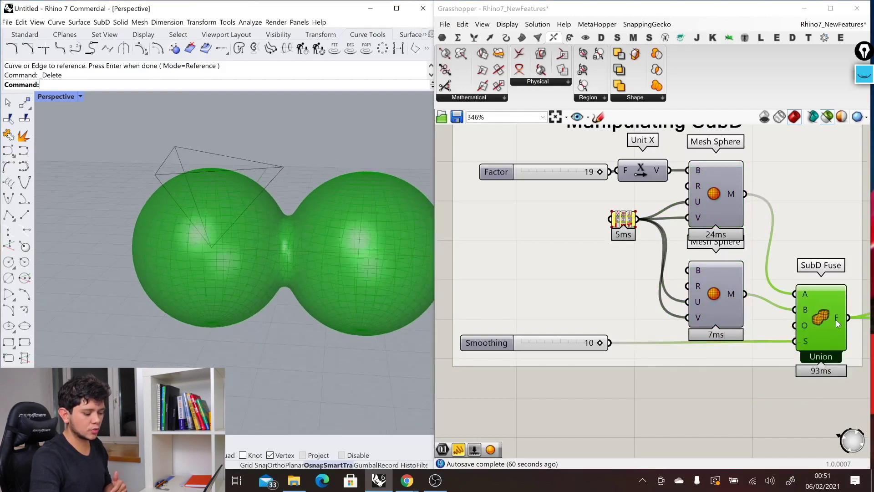
{"action": "mouse_move", "coordinate": [836, 320]}
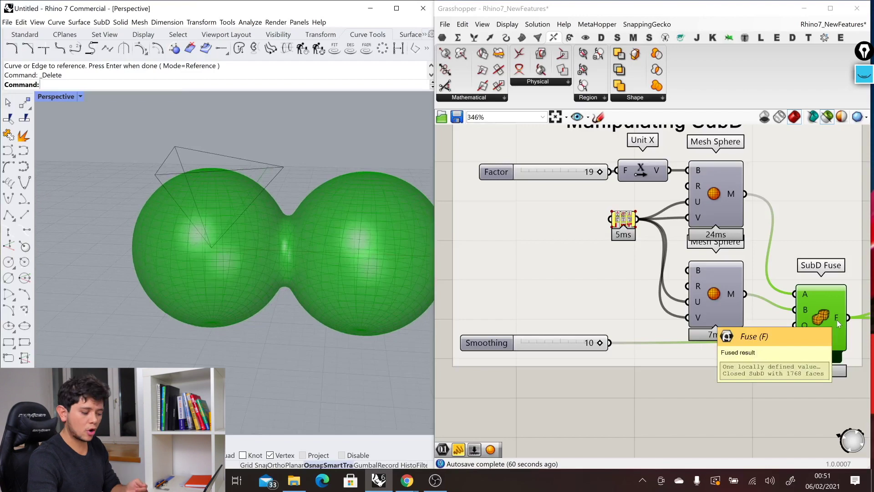
Set the Factor slider to 15 to bring the two fused spheres closer together
{"action": "left_click", "coordinate": [598, 177]}
{"action": "left_click_drag", "start_coordinate": [591, 175], "coordinate": [562, 176]}
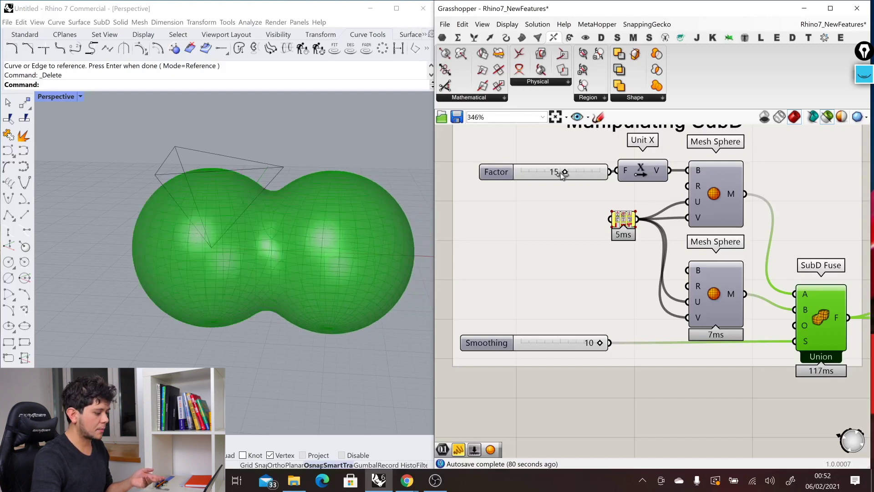
{"action": "scroll", "coordinate": [399, 315], "scroll_direction": "up", "scroll_amount": 3}
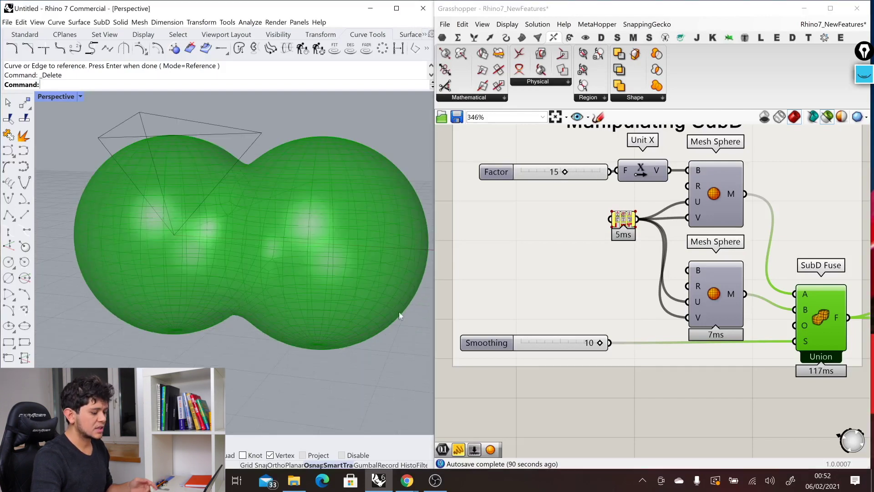
Compare the SubD Control Polygon mesh in the Extracting Data from SubD group with the SubD Fuse result
{"action": "left_click", "coordinate": [642, 420]}
{"action": "scroll", "coordinate": [542, 323], "scroll_direction": "down", "scroll_amount": 5}
{"action": "scroll", "coordinate": [496, 258], "scroll_direction": "up", "scroll_amount": 3}
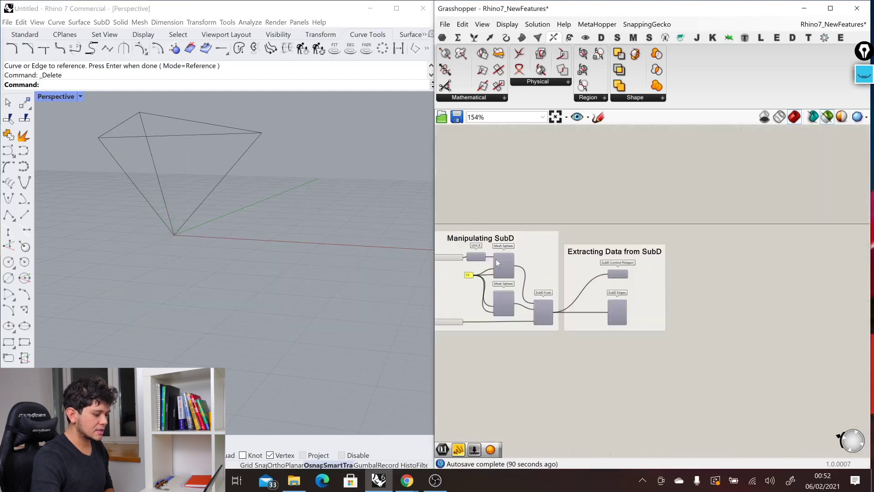
{"action": "scroll", "coordinate": [563, 279], "scroll_direction": "up", "scroll_amount": 4}
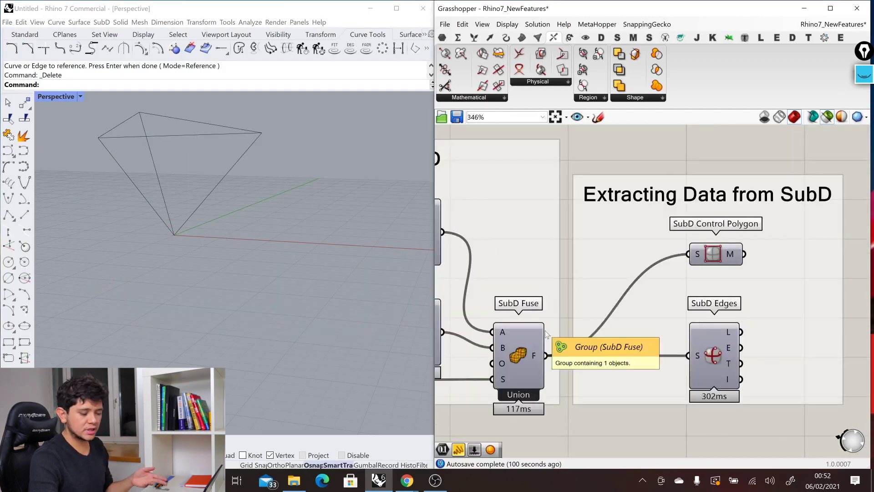
{"action": "left_click", "coordinate": [713, 262]}
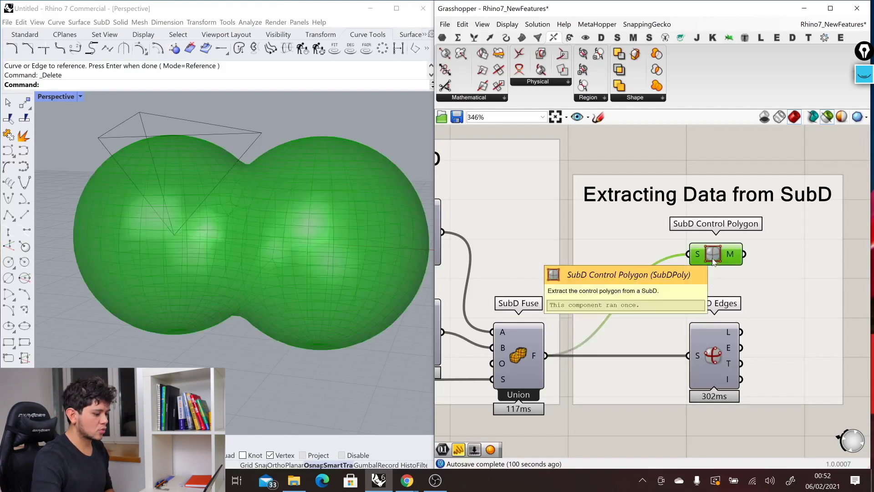
{"action": "mouse_move", "coordinate": [733, 259]}
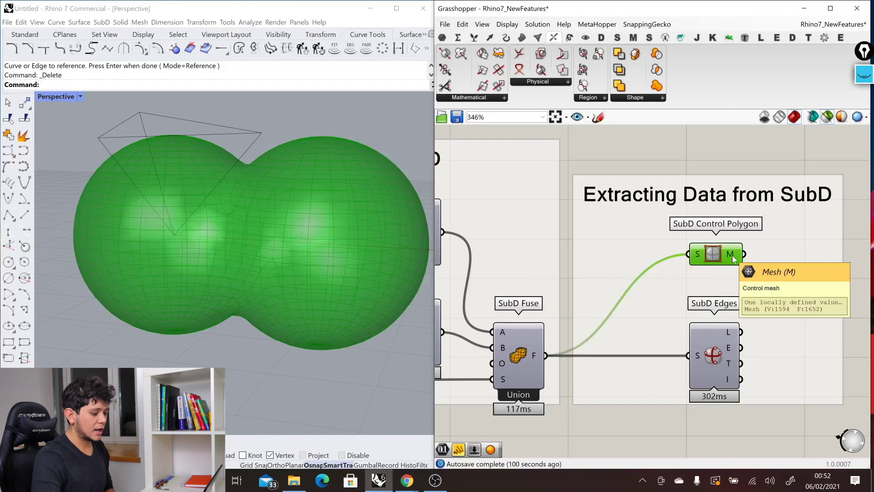
{"action": "left_click", "coordinate": [520, 354]}
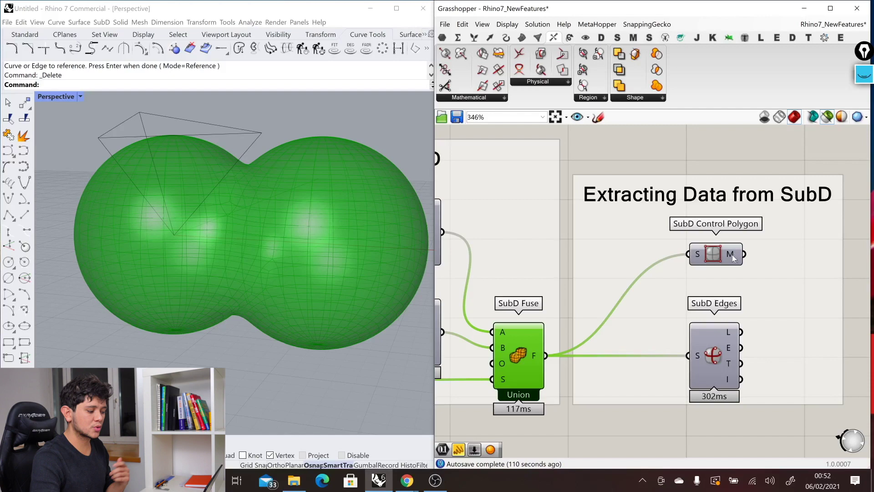
{"action": "left_click", "coordinate": [714, 262]}
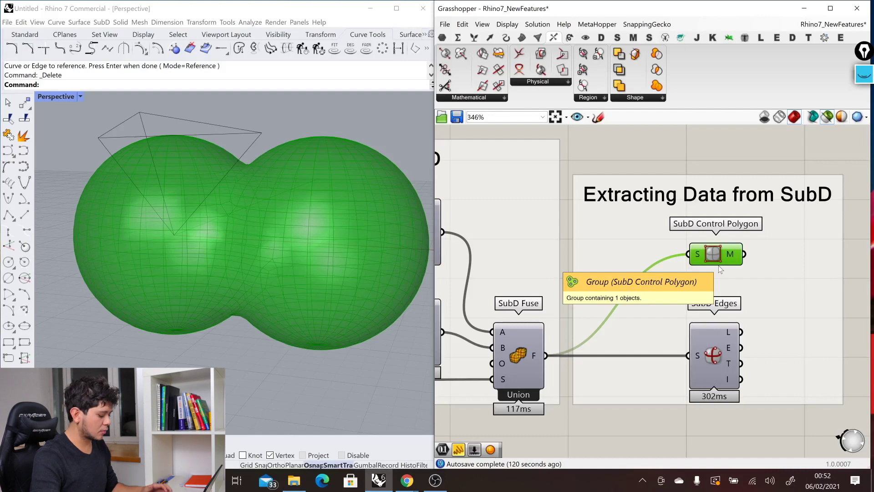
Copy the SubD Control Polygon component to just below the Convert from SubD group and preview the SubD from Mesh rhino
{"action": "left_click_drag", "start_coordinate": [718, 266], "coordinate": [593, 245], "text": "alt"}
{"action": "scroll", "coordinate": [805, 268], "scroll_direction": "down", "scroll_amount": 2}
{"action": "scroll", "coordinate": [805, 269], "scroll_direction": "down", "scroll_amount": 4}
{"action": "scroll", "coordinate": [662, 262], "scroll_direction": "up", "scroll_amount": 2}
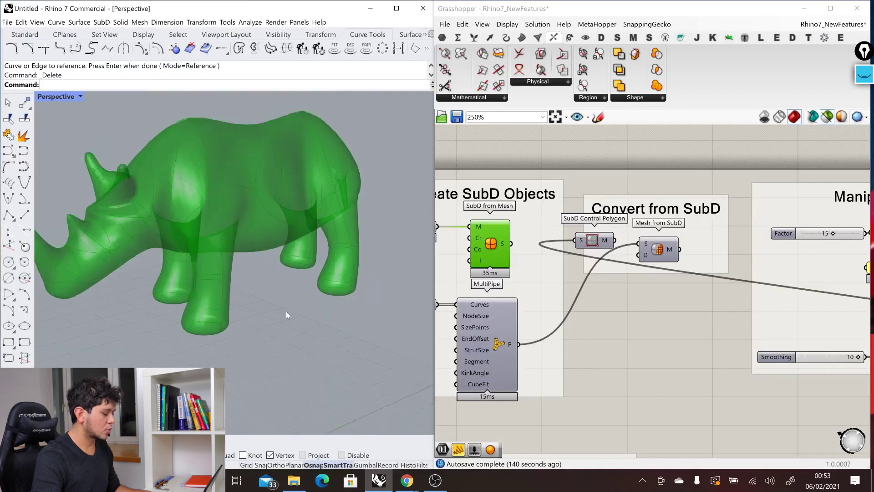
{"action": "scroll", "coordinate": [180, 265], "scroll_direction": "up", "scroll_amount": 4}
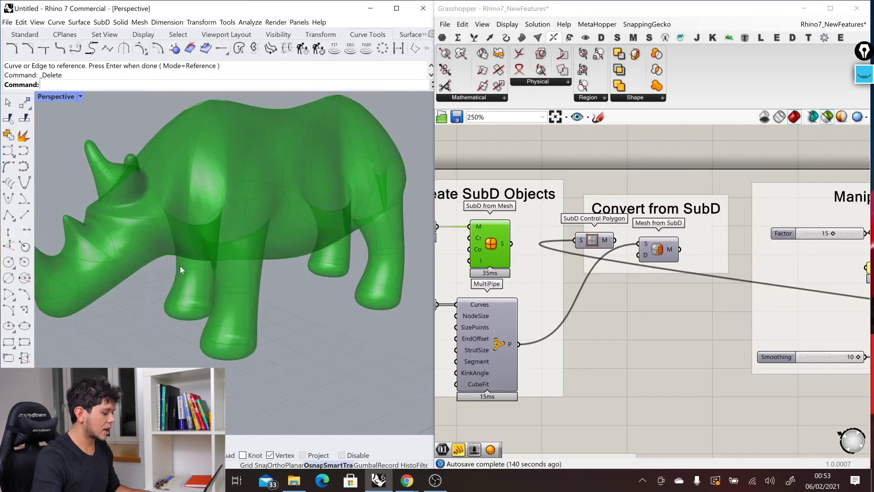
{"action": "scroll", "coordinate": [264, 285], "scroll_direction": "up", "scroll_amount": 2}
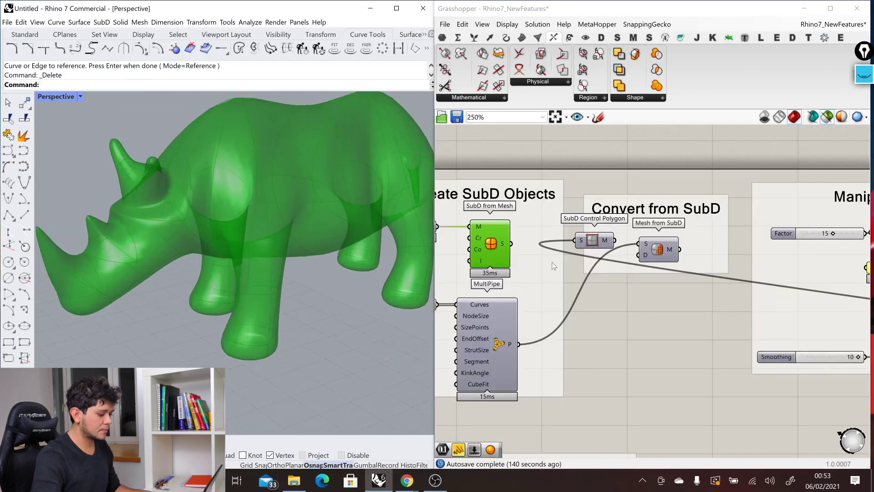
{"action": "left_click", "coordinate": [600, 245]}
{"action": "left_click", "coordinate": [499, 248]}
{"action": "key", "text": "ctrl+z"}
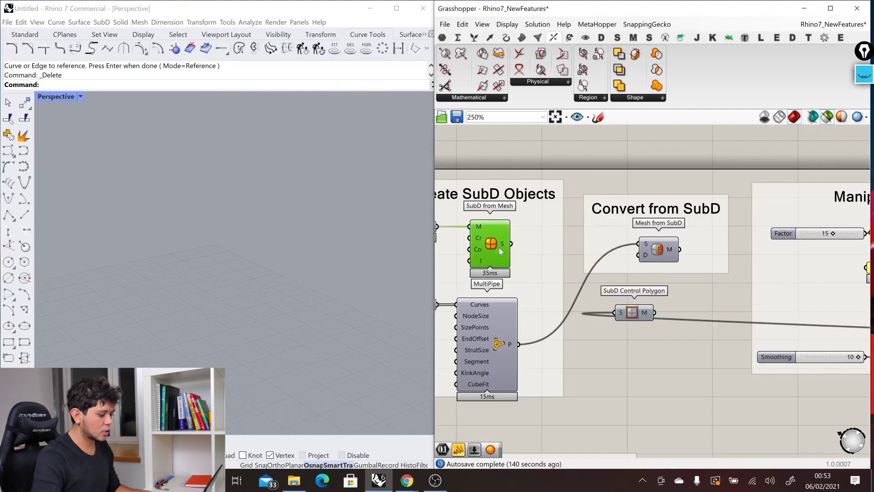
Connect the SubD from Mesh output to the S input of Mesh from SubD, replacing MultiPipe, and preview the rhino mesh
{"action": "left_click_drag", "start_coordinate": [643, 253], "coordinate": [639, 244]}
{"action": "left_click", "coordinate": [654, 252]}
{"action": "mouse_move", "coordinate": [314, 263]}
{"action": "right_mouse_down"}
{"action": "mouse_move", "coordinate": [322, 259]}
{"action": "mouse_move", "coordinate": [312, 253]}
{"action": "right_mouse_up"}
{"action": "right_click_drag", "start_coordinate": [412, 266], "coordinate": [448, 271]}
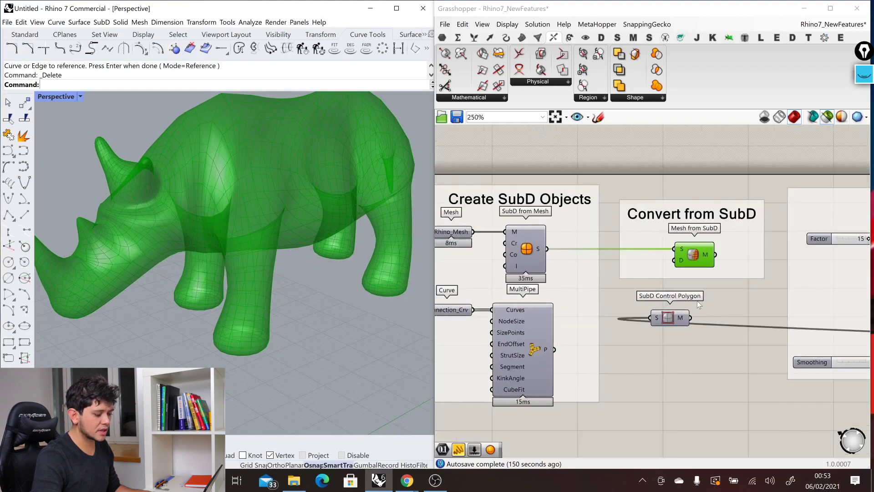
Compare the control polygon of the SubD from Mesh output with Rhino_Mesh, and delete the copied SubD Control Polygon component
{"action": "left_click_drag", "start_coordinate": [546, 249], "coordinate": [649, 318]}
{"action": "left_click", "coordinate": [675, 321]}
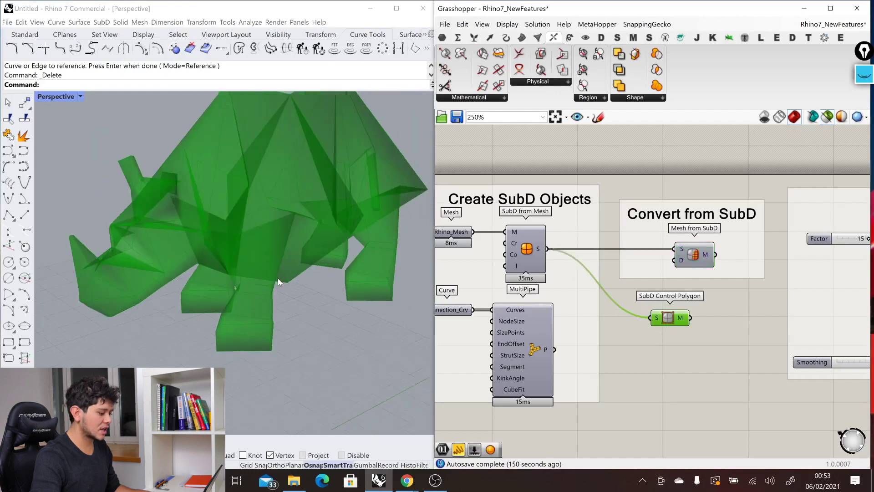
{"action": "scroll", "coordinate": [783, 313], "scroll_direction": "down", "scroll_amount": 1}
{"action": "left_click", "coordinate": [493, 245]}
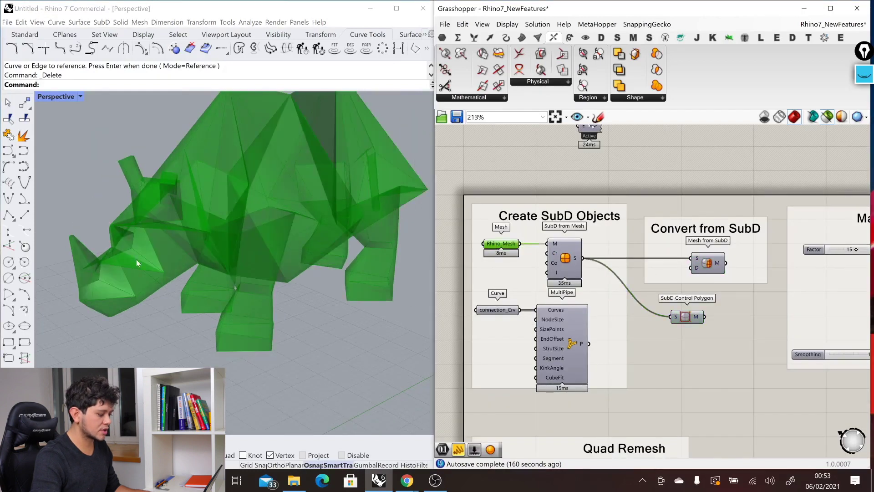
{"action": "left_click", "coordinate": [686, 316]}
{"action": "right_click_drag", "start_coordinate": [132, 209], "coordinate": [167, 215]}
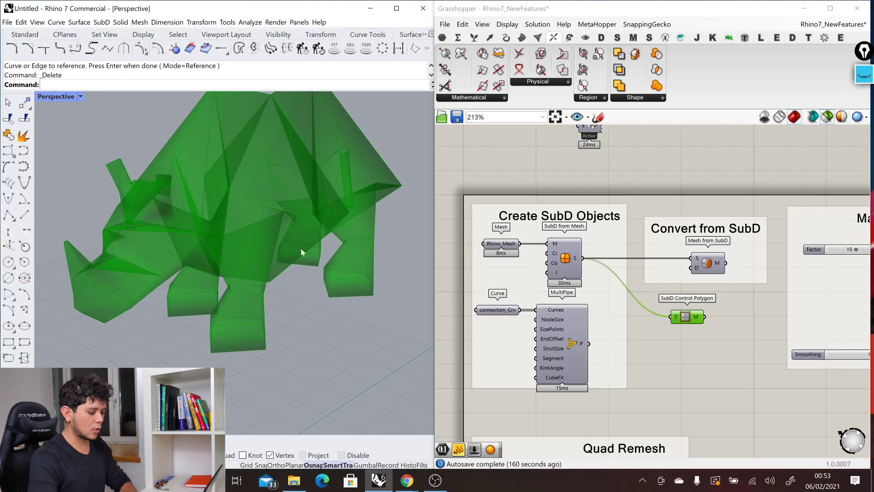
{"action": "key", "text": "Delete"}
Preview the edges that the SubD Edges component extracts from the SubD Fuse result in the Extracting Data from SubD group
{"action": "scroll", "coordinate": [587, 273], "scroll_direction": "down", "scroll_amount": 3}
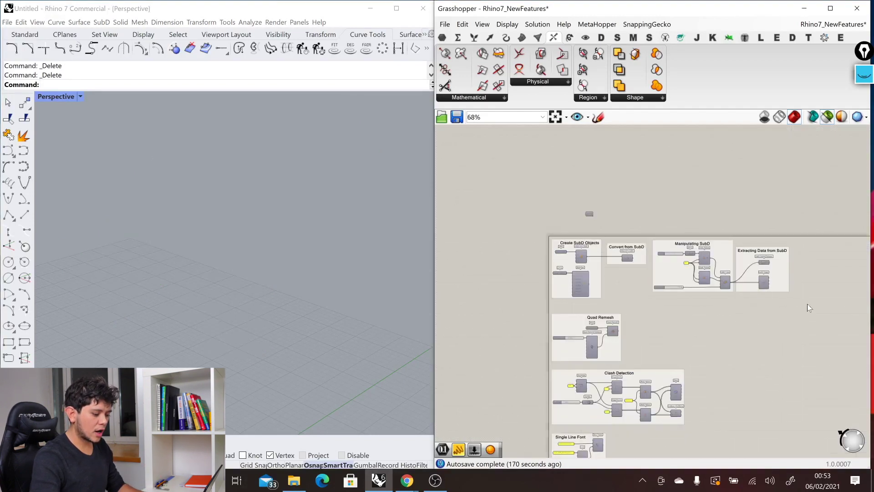
{"action": "scroll", "coordinate": [694, 276], "scroll_direction": "up", "scroll_amount": 4}
{"action": "scroll", "coordinate": [694, 276], "scroll_direction": "up", "scroll_amount": 4}
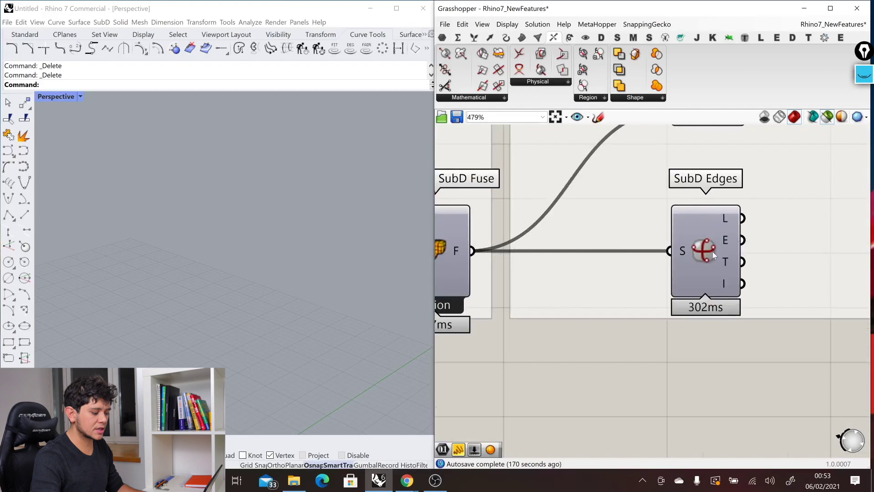
{"action": "left_click", "coordinate": [677, 291]}
{"action": "scroll", "coordinate": [678, 378], "scroll_direction": "down", "scroll_amount": 3}
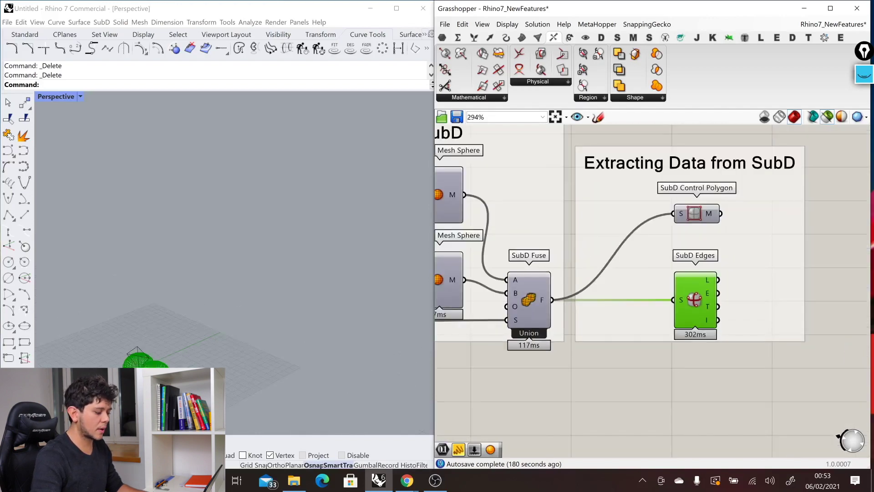
{"action": "right_click_drag", "start_coordinate": [171, 341], "coordinate": [195, 318]}
{"action": "scroll", "coordinate": [269, 233], "scroll_direction": "up", "scroll_amount": 2}
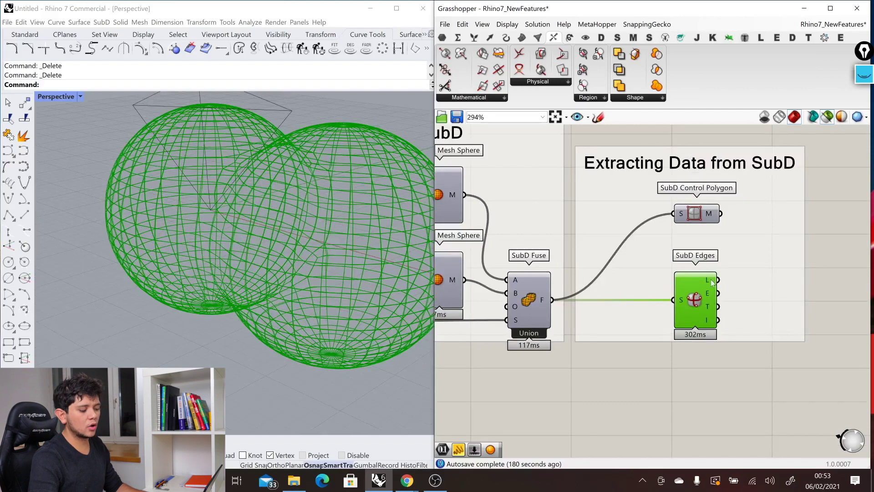
{"action": "mouse_move", "coordinate": [712, 282]}
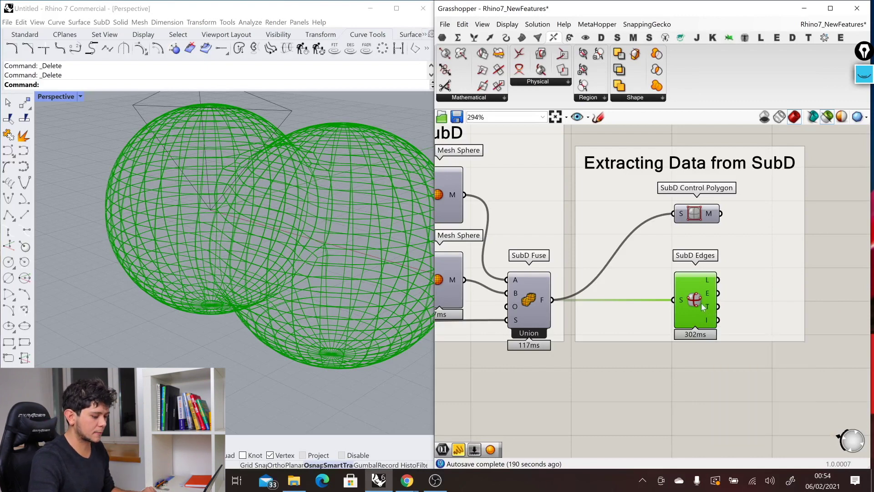
{"action": "scroll", "coordinate": [609, 303], "scroll_direction": "down", "scroll_amount": 2}
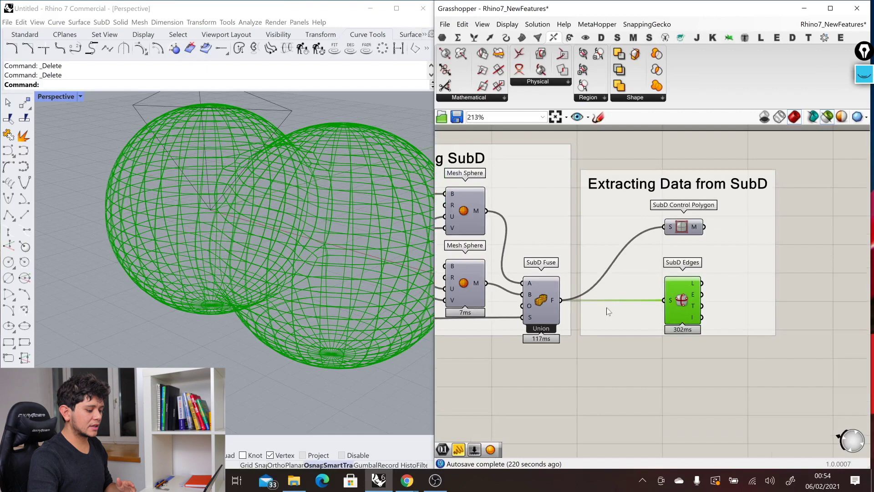
{"action": "left_click", "coordinate": [672, 384]}
Place a SubD geometry parameter on the canvas just below the Convert from SubD group
{"action": "scroll", "coordinate": [848, 318], "scroll_direction": "down", "scroll_amount": 6}
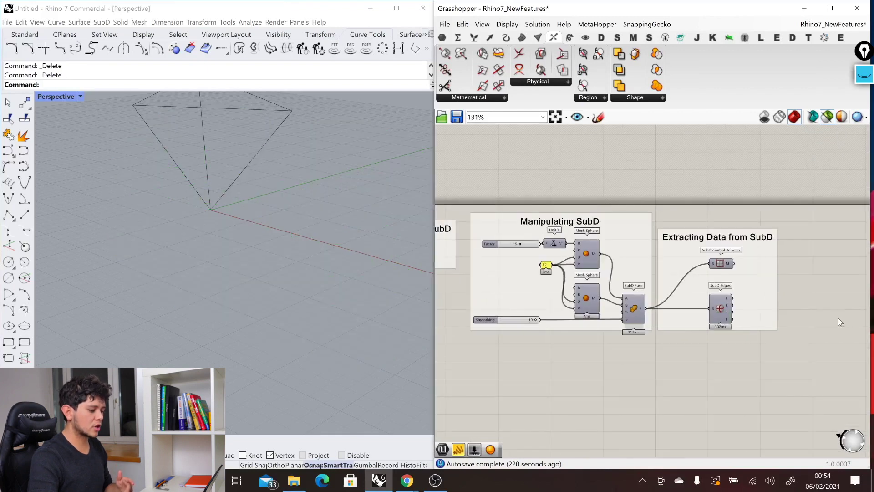
{"action": "scroll", "coordinate": [534, 302], "scroll_direction": "up", "scroll_amount": 5}
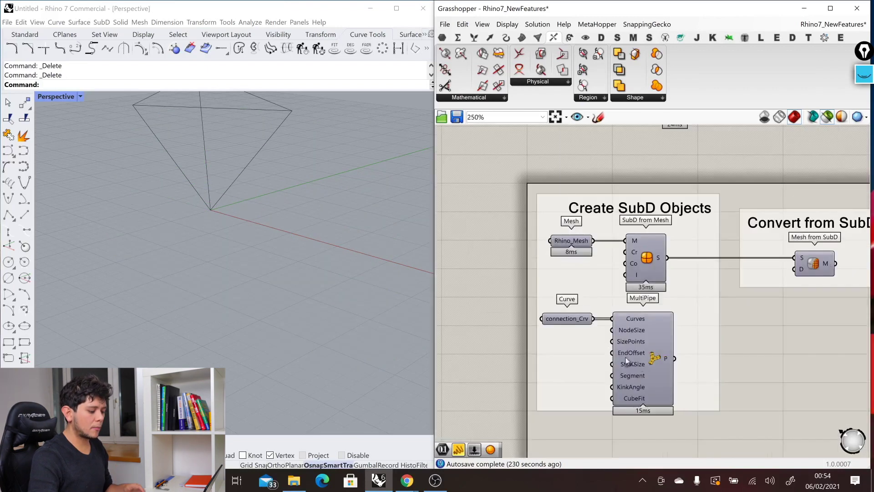
{"action": "left_click", "coordinate": [646, 385]}
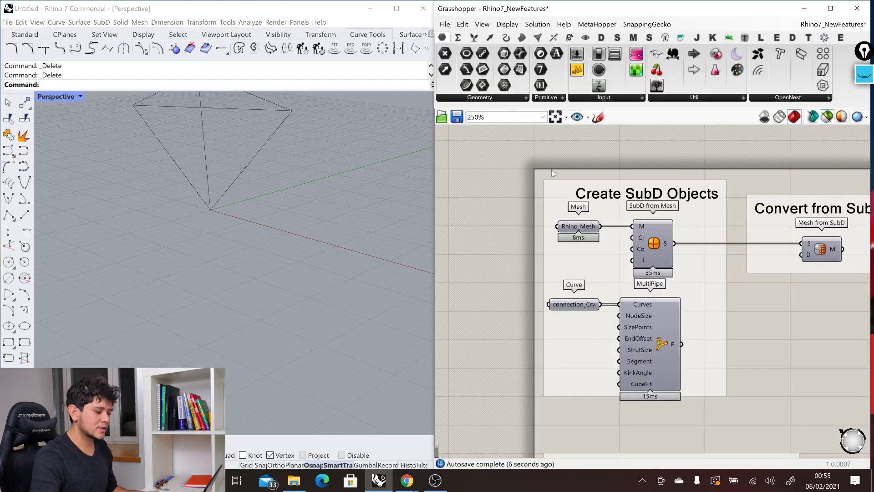
{"action": "left_click", "coordinate": [473, 99]}
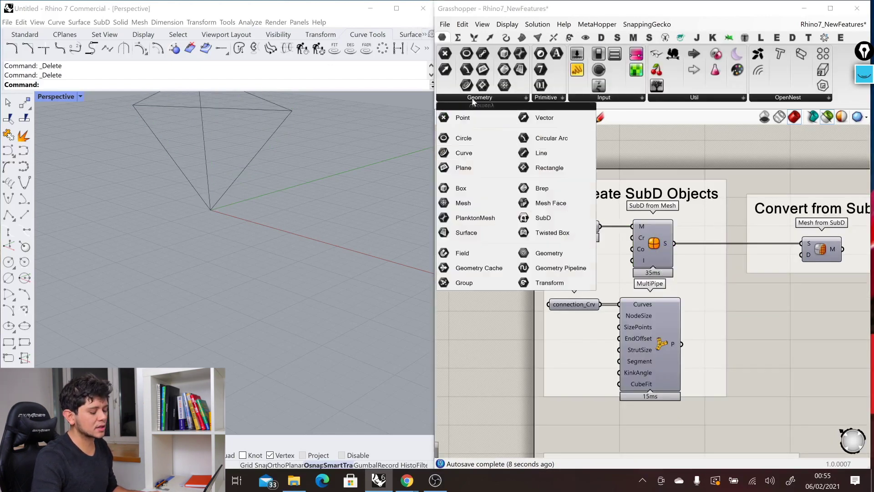
{"action": "left_click_drag", "start_coordinate": [544, 217], "coordinate": [787, 337]}
{"action": "scroll", "coordinate": [745, 309], "scroll_direction": "down", "scroll_amount": 1}
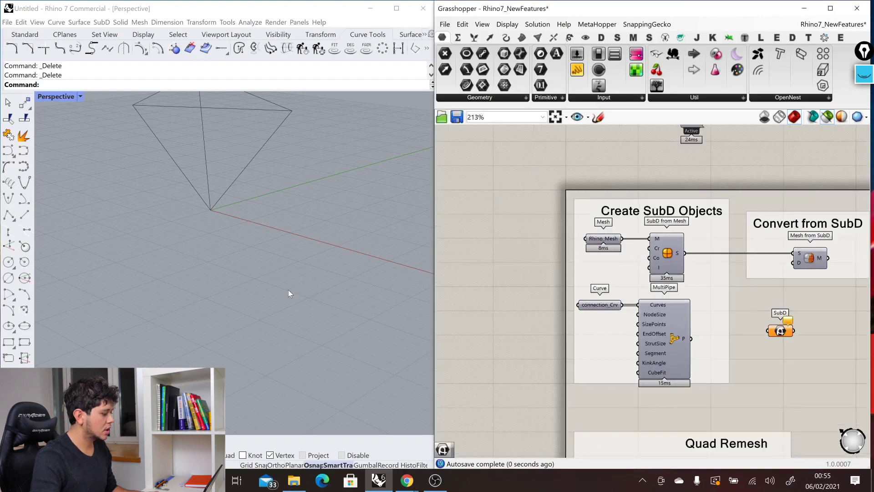
Model a vertical SubD cone in the Rhino Perspective viewport with its base centred on the origin
{"action": "left_click", "coordinate": [247, 322]}
{"action": "scroll", "coordinate": [248, 321], "scroll_direction": "down", "scroll_amount": 2}
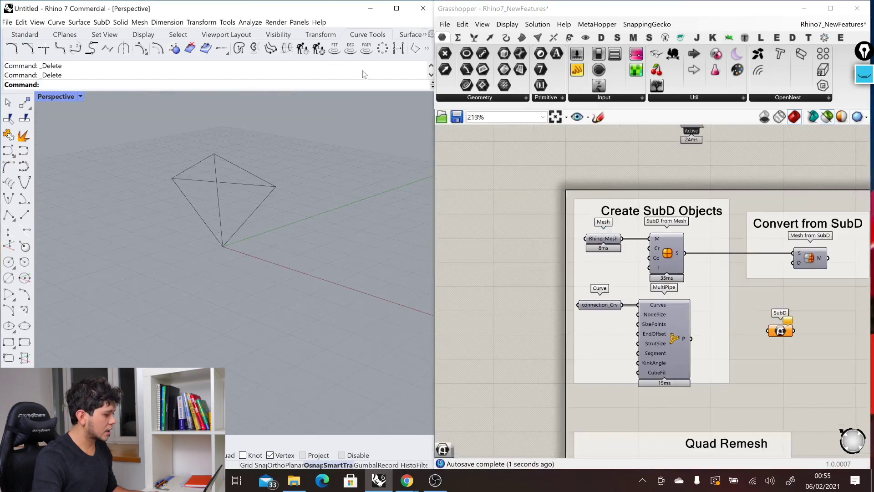
{"action": "left_click", "coordinate": [423, 38]}
{"action": "left_click", "coordinate": [459, 159]}
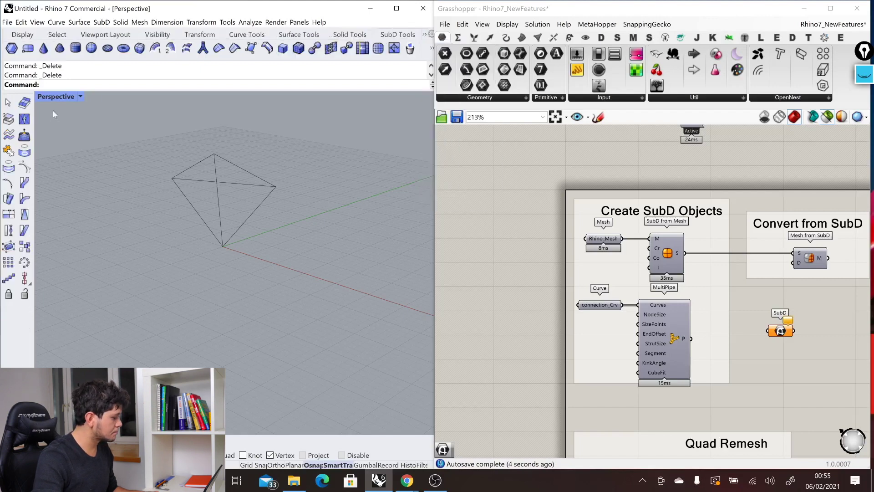
{"action": "left_click", "coordinate": [43, 48]}
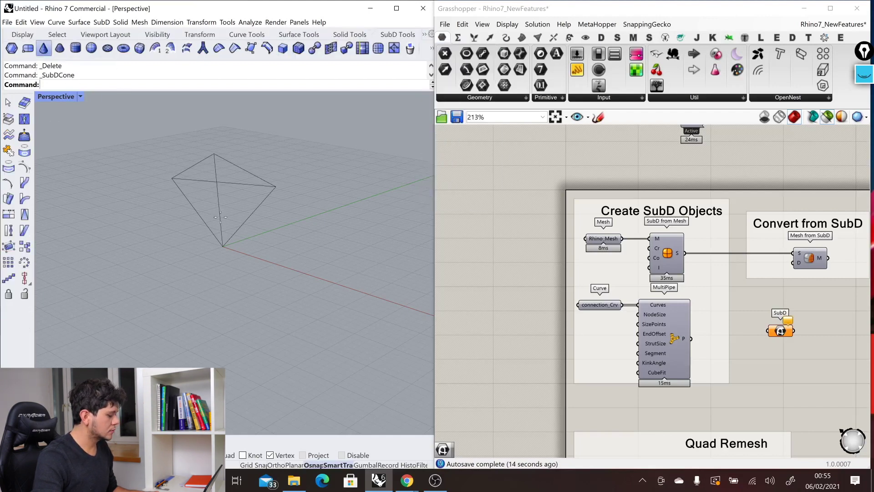
{"action": "left_click", "coordinate": [223, 245]}
{"action": "left_click", "coordinate": [302, 205]}
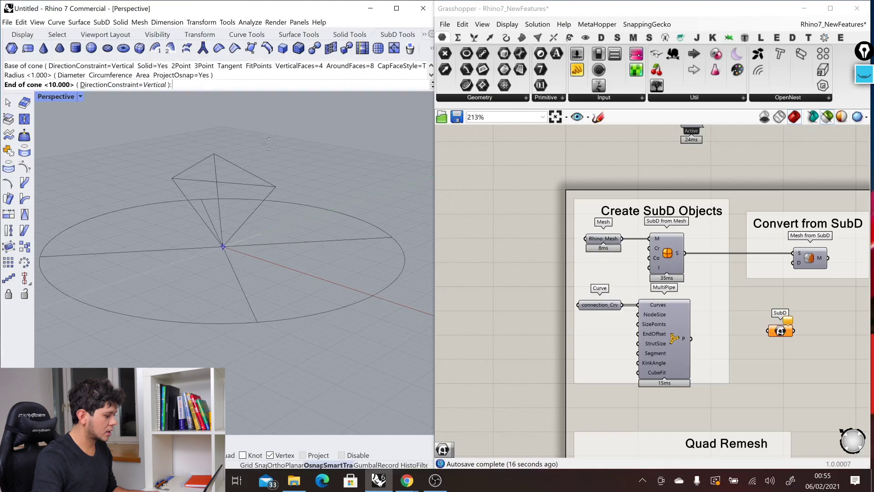
{"action": "left_click", "coordinate": [241, 94]}
{"action": "scroll", "coordinate": [253, 187], "scroll_direction": "down", "scroll_amount": 4}
Reference the Rhino SubD cone in the SubD parameter as a single SubD and preview it
{"action": "left_click", "coordinate": [337, 279]}
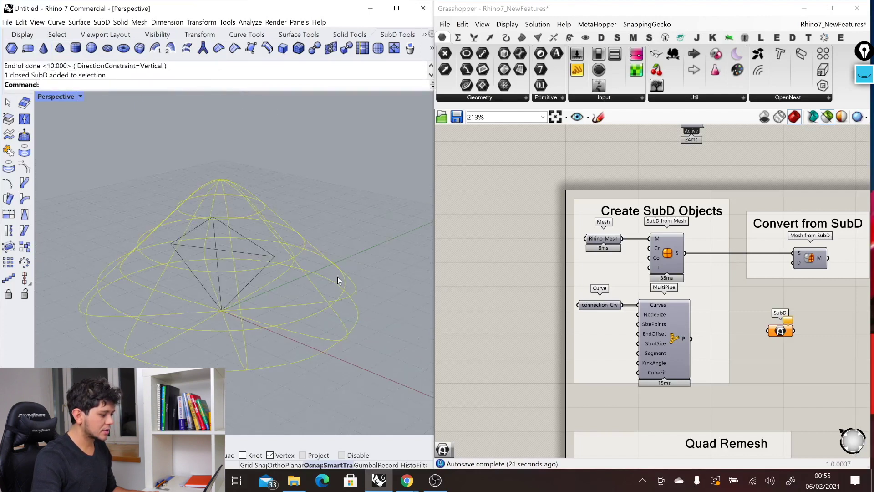
{"action": "right_click", "coordinate": [780, 332]}
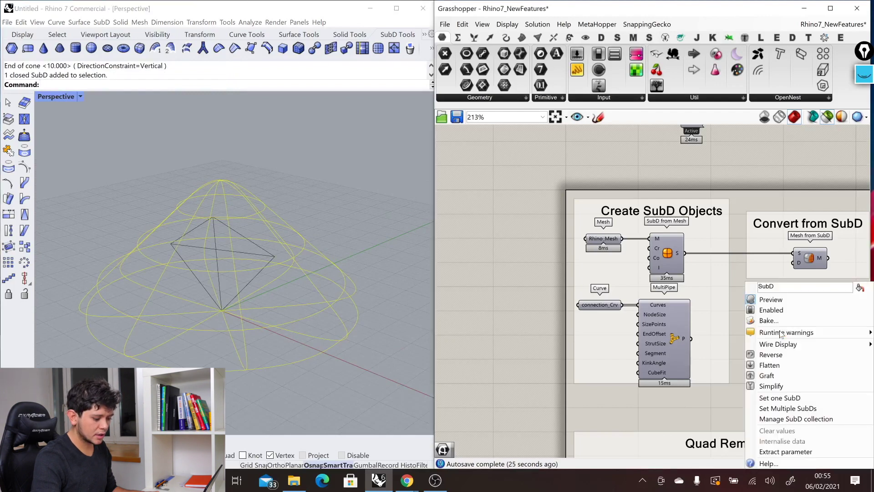
{"action": "left_click", "coordinate": [814, 399]}
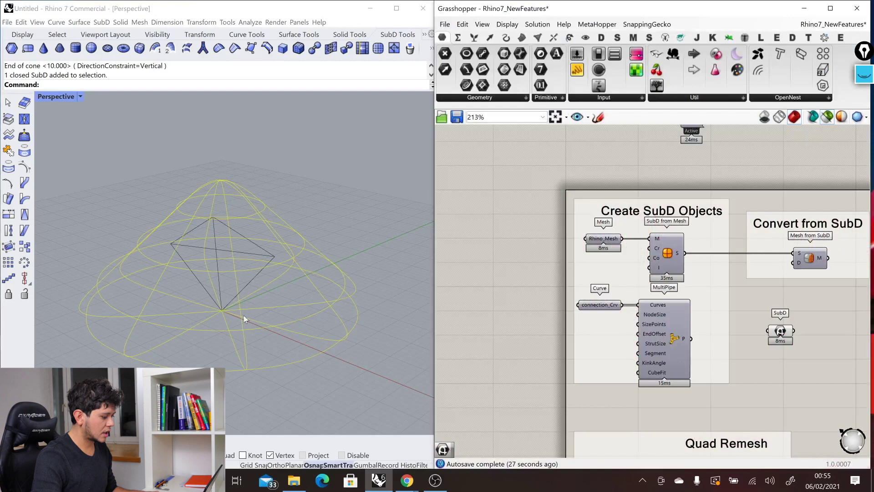
{"action": "left_click", "coordinate": [253, 282]}
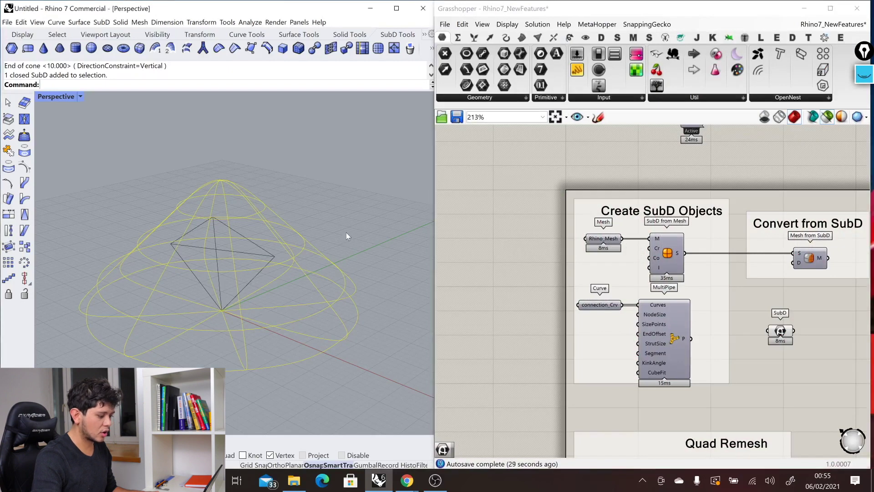
{"action": "left_click", "coordinate": [780, 331]}
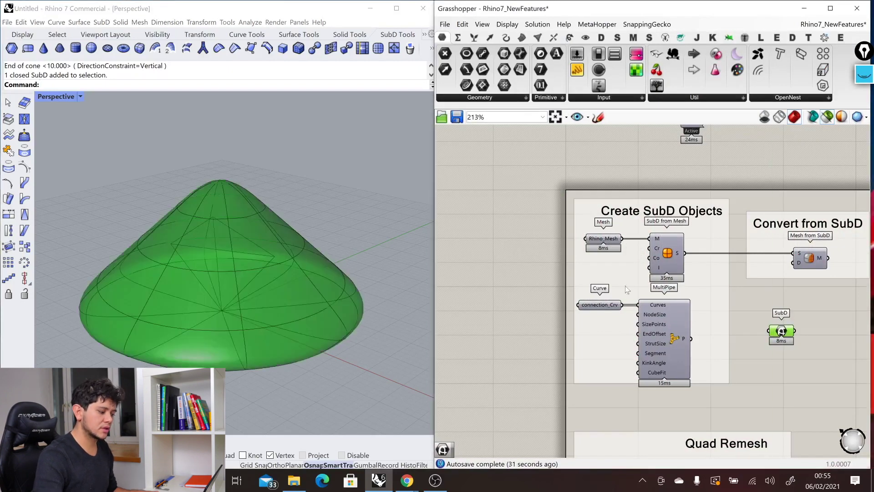
Connect the SubD parameter to the S input of Mesh from SubD, replacing SubD from Mesh, and preview the cone mesh
{"action": "scroll", "coordinate": [700, 269], "scroll_direction": "up", "scroll_amount": 5}
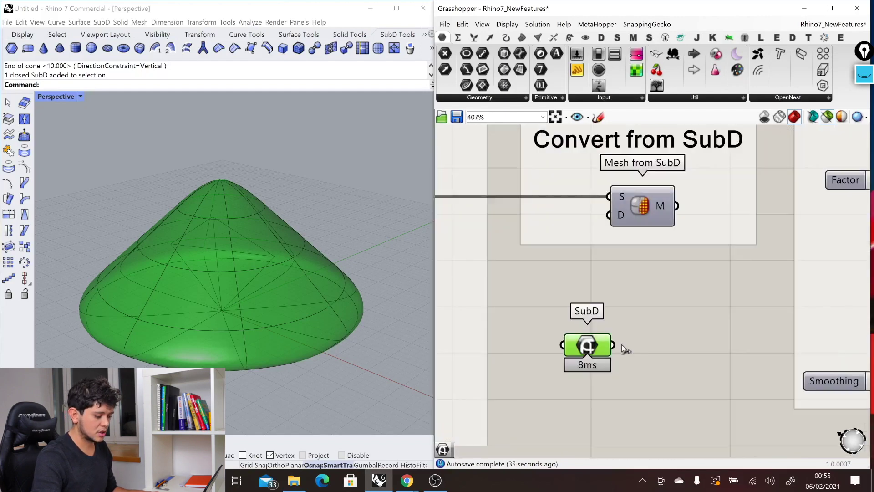
{"action": "left_click_drag", "start_coordinate": [612, 345], "coordinate": [609, 197]}
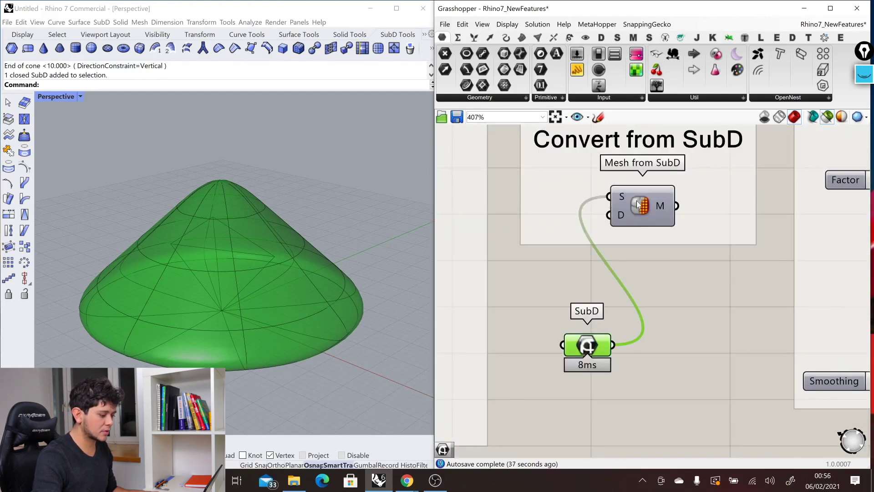
{"action": "left_click", "coordinate": [642, 214]}
{"action": "left_click", "coordinate": [257, 283]}
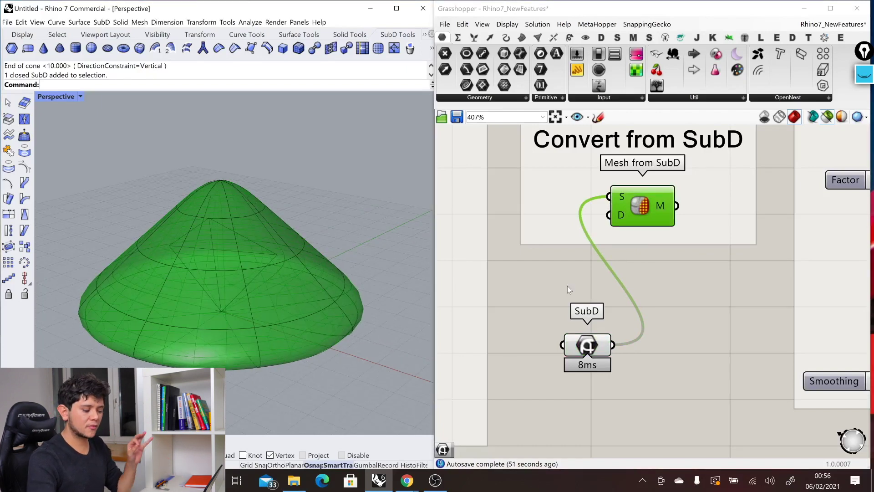
{"action": "right_click", "coordinate": [590, 353]}
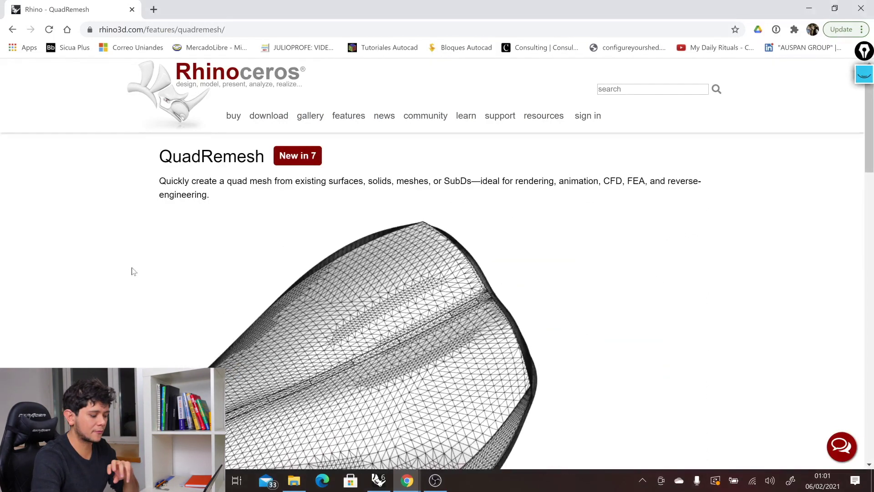
Look over the QuadRemesh feature page on rhino3d.com and switch back to Rhino and Grasshopper
{"action": "scroll", "coordinate": [138, 272], "scroll_direction": "down", "scroll_amount": 3}
{"action": "scroll", "coordinate": [137, 273], "scroll_direction": "up", "scroll_amount": 1}
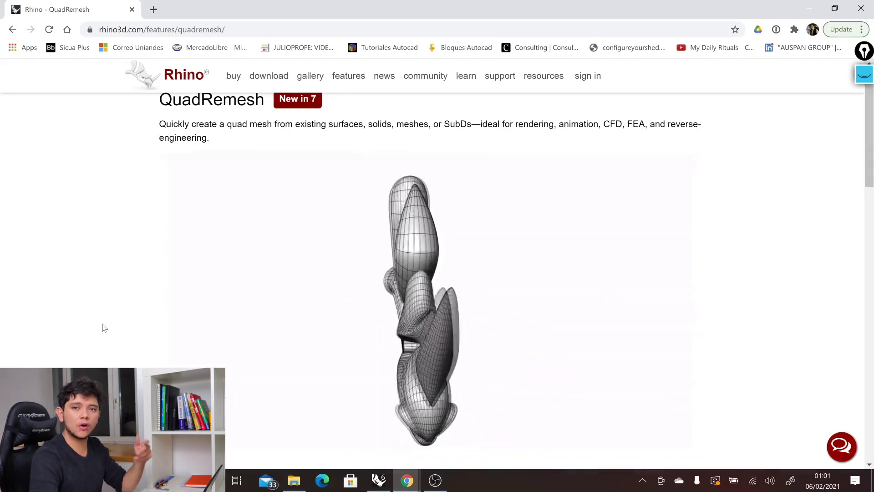
{"action": "left_click", "coordinate": [379, 480]}
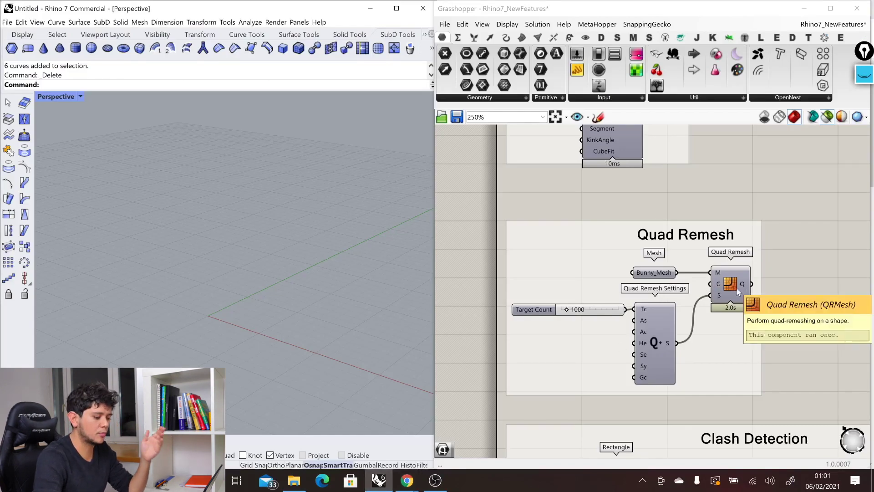
Compare the original Bunny_Mesh with the Quad Remesh result and examine the remeshed bunny's quads up close
{"action": "left_click", "coordinate": [654, 273]}
{"action": "right_click_drag", "start_coordinate": [233, 293], "coordinate": [620, 263]}
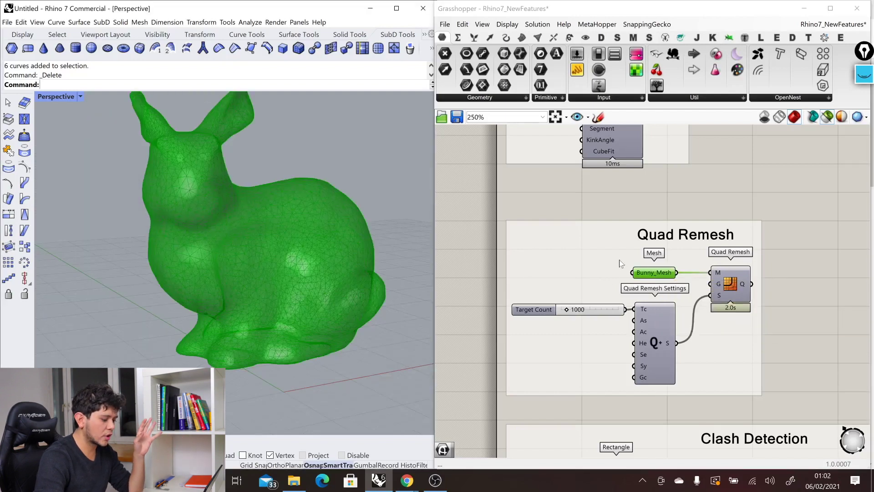
{"action": "left_click", "coordinate": [728, 282]}
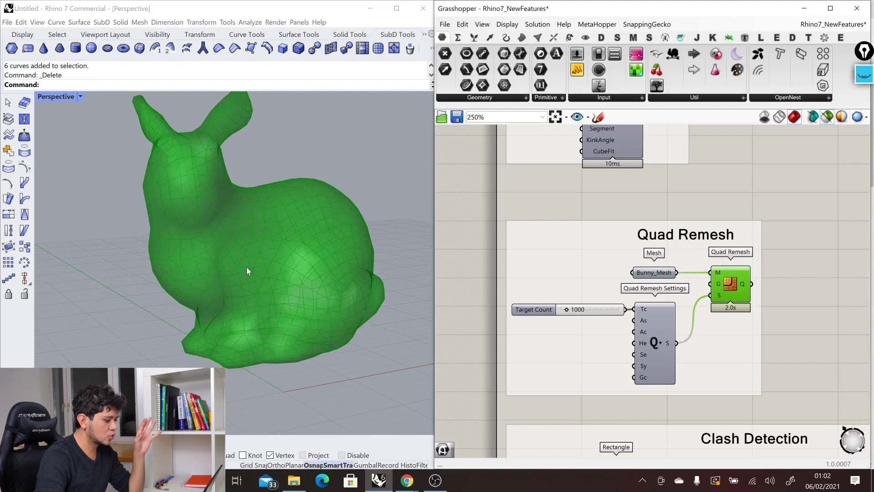
{"action": "mouse_move", "coordinate": [246, 267]}
{"action": "right_mouse_down"}
{"action": "mouse_move", "coordinate": [283, 261]}
{"action": "mouse_move", "coordinate": [250, 268]}
{"action": "right_mouse_up"}
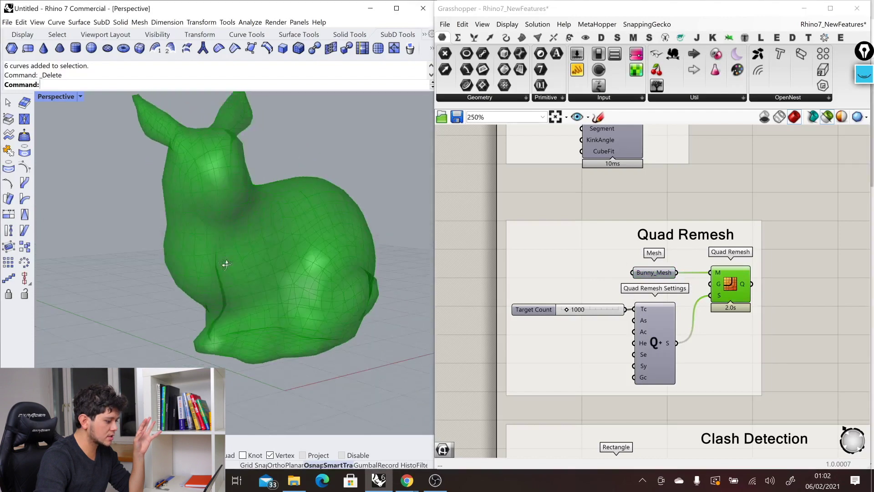
{"action": "scroll", "coordinate": [273, 262], "scroll_direction": "up", "scroll_amount": 10}
{"action": "scroll", "coordinate": [316, 280], "scroll_direction": "down", "scroll_amount": 8}
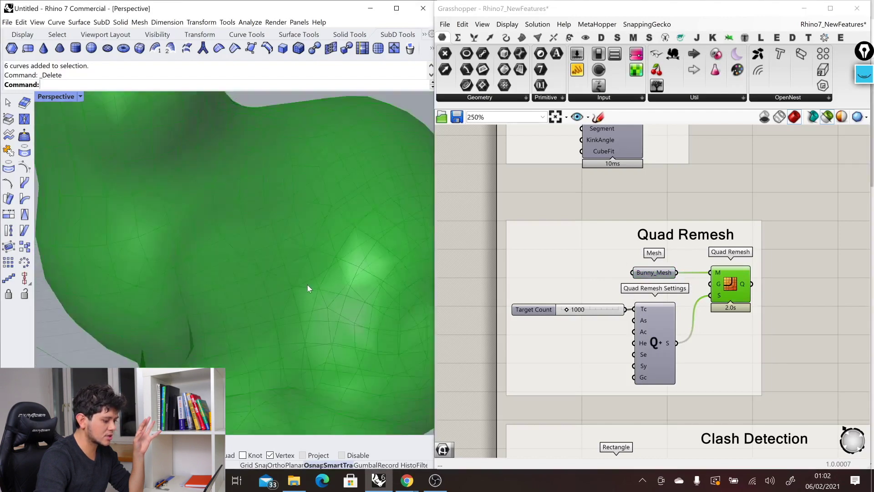
{"action": "left_click", "coordinate": [750, 203]}
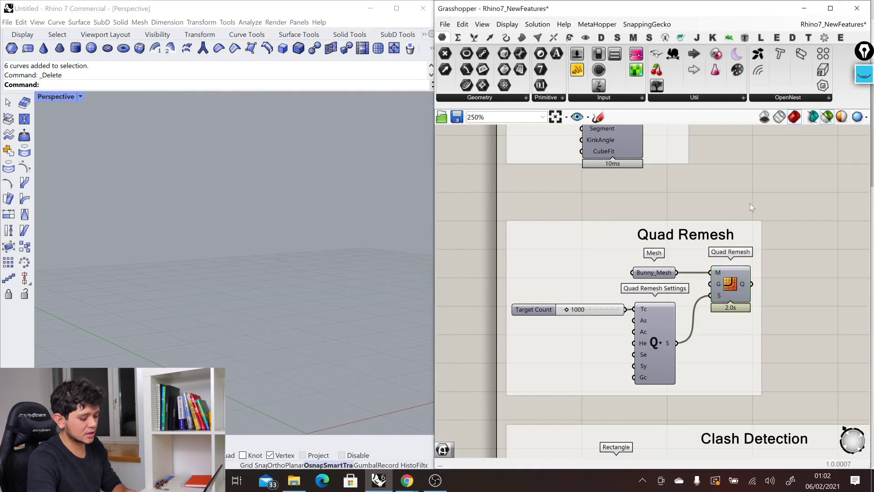
Add a panel above the Quad Remesh group and connect the Bunny_Mesh output to it
{"action": "double_click", "coordinate": [749, 204]}
{"action": "type", "text": "//"}
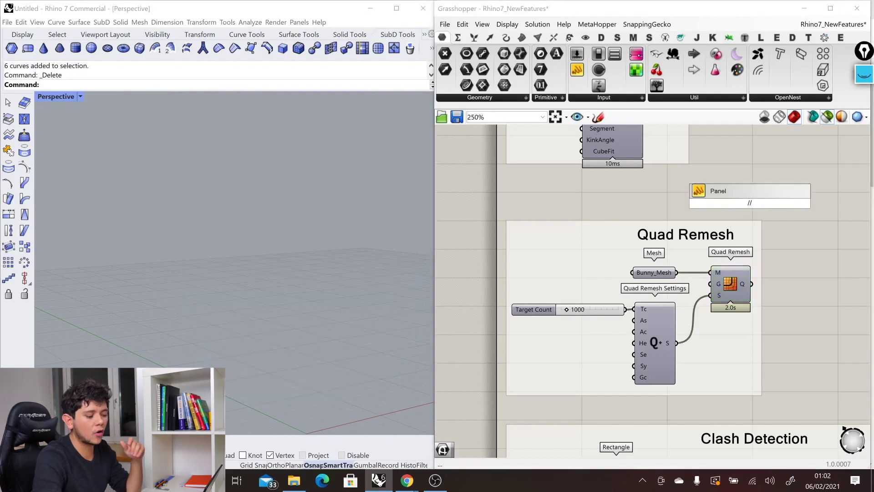
{"action": "key", "text": "Return"}
{"action": "left_click_drag", "start_coordinate": [676, 272], "coordinate": [714, 210]}
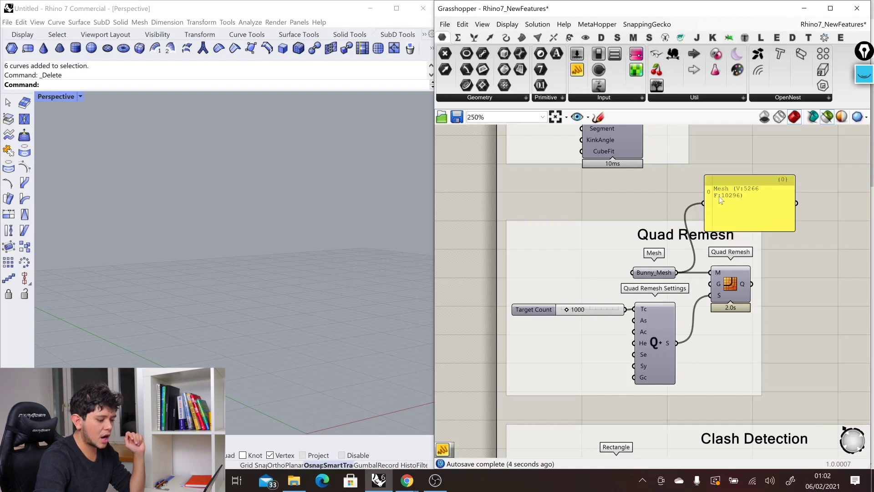
Place the mesh panel beside Quad Remesh, duplicate it below, and connect the Quad Remesh Q output to the copy
{"action": "left_click", "coordinate": [773, 215]}
{"action": "left_click_drag", "start_coordinate": [774, 215], "coordinate": [802, 216]}
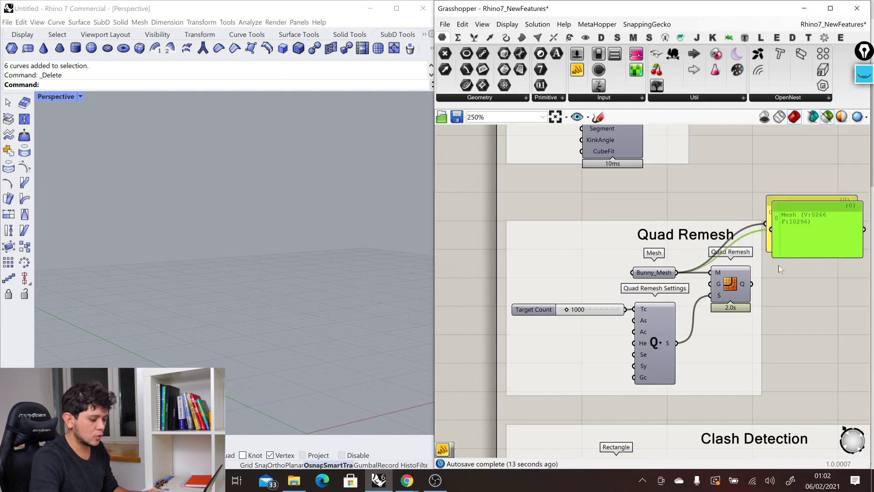
{"action": "key", "text": "ctrl+c"}
{"action": "key", "text": "ctrl+v"}
{"action": "left_click_drag", "start_coordinate": [752, 284], "coordinate": [812, 271]}
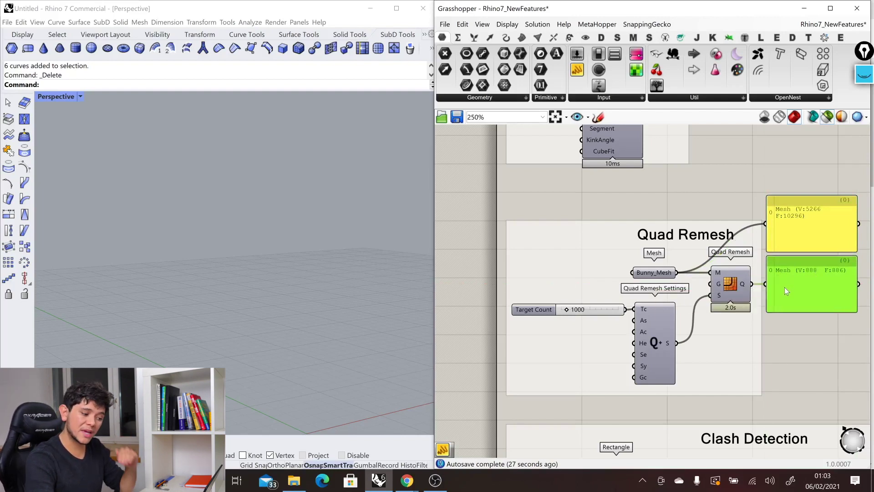
{"action": "left_click_drag", "start_coordinate": [818, 321], "coordinate": [794, 207]}
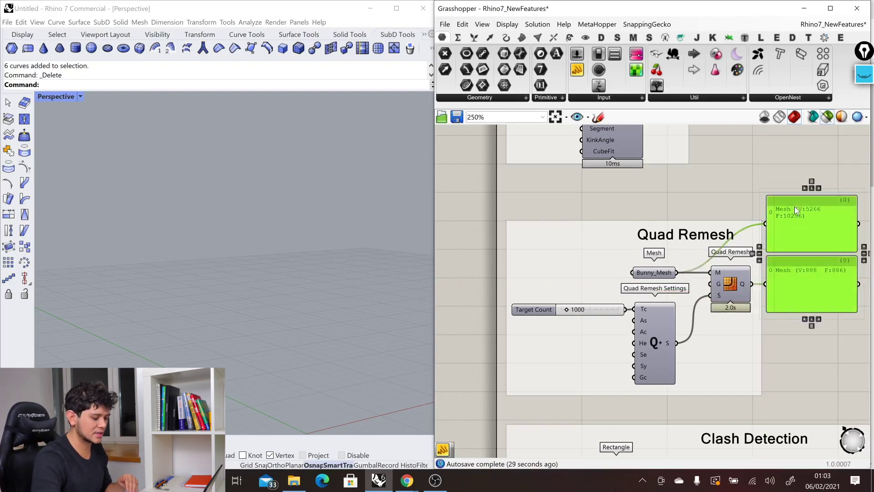
Preview the quad-remeshed bunny and look at the Quad Remesh Settings component that drives it
{"action": "left_click", "coordinate": [731, 283]}
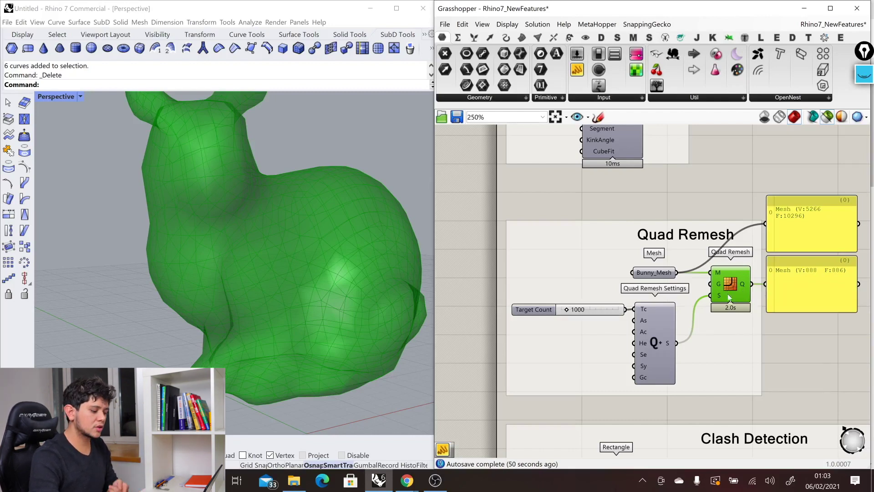
{"action": "left_click", "coordinate": [656, 344]}
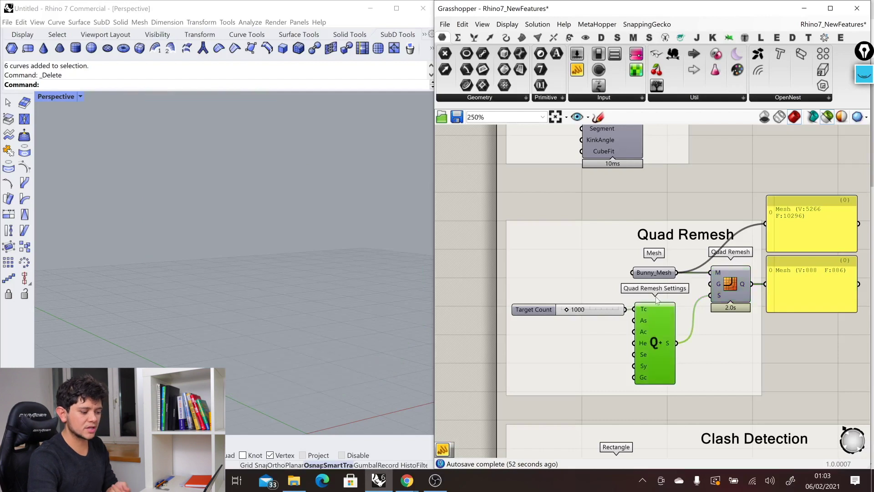
{"action": "left_click", "coordinate": [730, 283]}
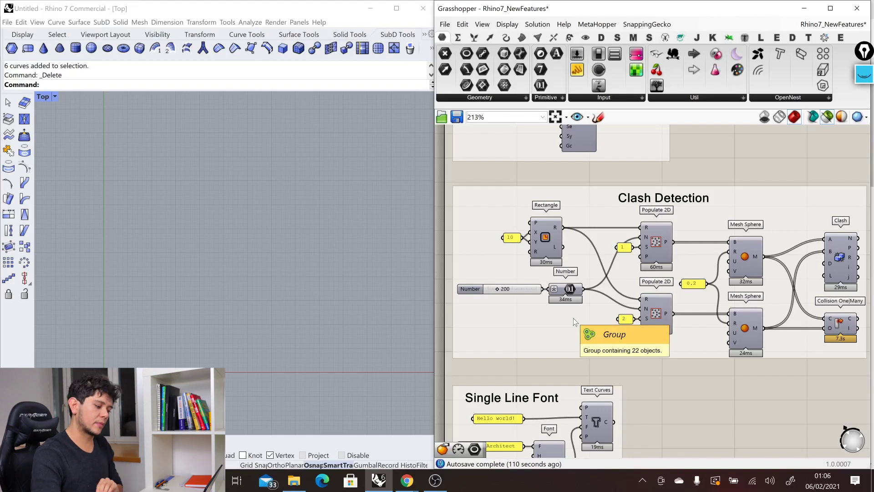
Preview the Clash Detection inputs in turn: the Rectangle, both Populate 2D point sets and both Mesh Sphere sets
{"action": "left_click", "coordinate": [548, 245]}
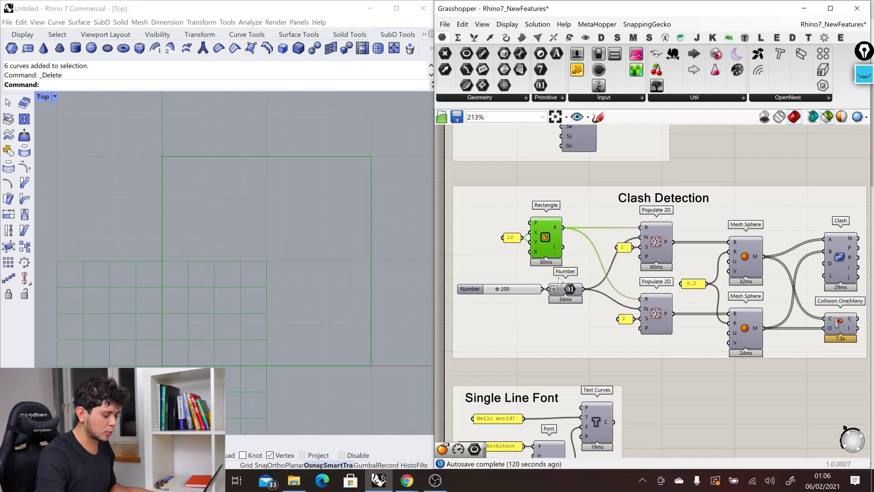
{"action": "left_click", "coordinate": [656, 241]}
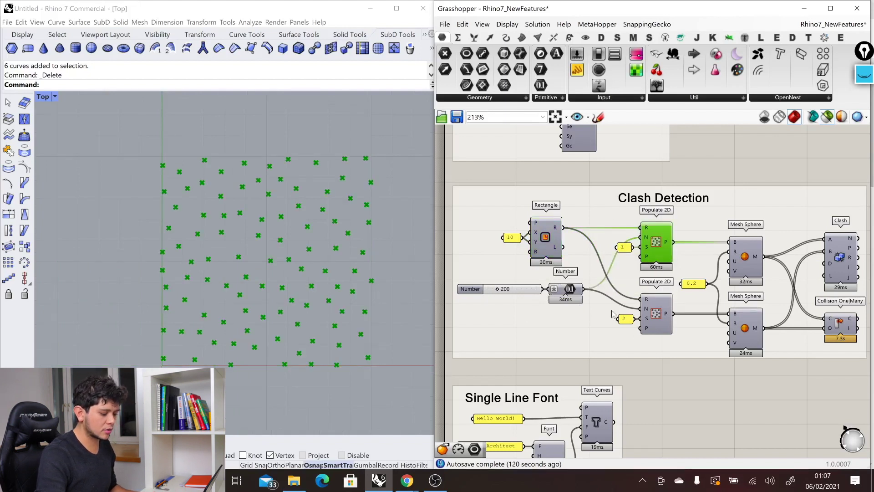
{"action": "left_click", "coordinate": [655, 314]}
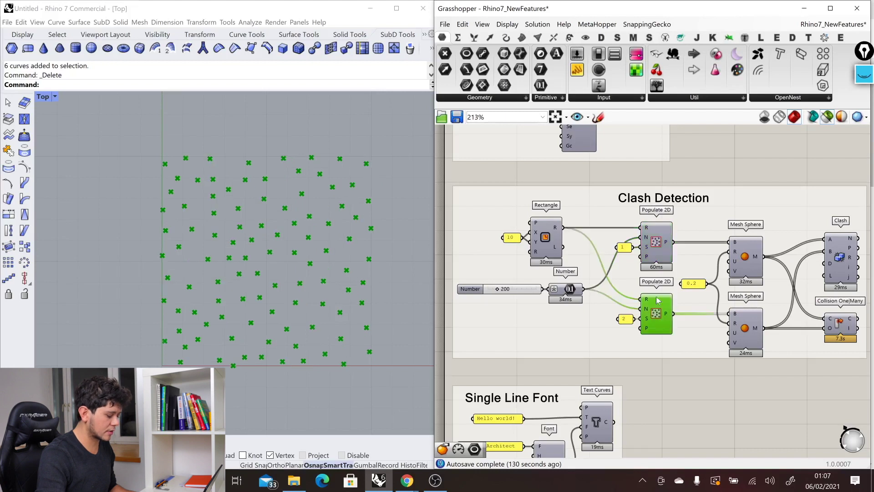
{"action": "left_click", "coordinate": [658, 260], "text": "shift"}
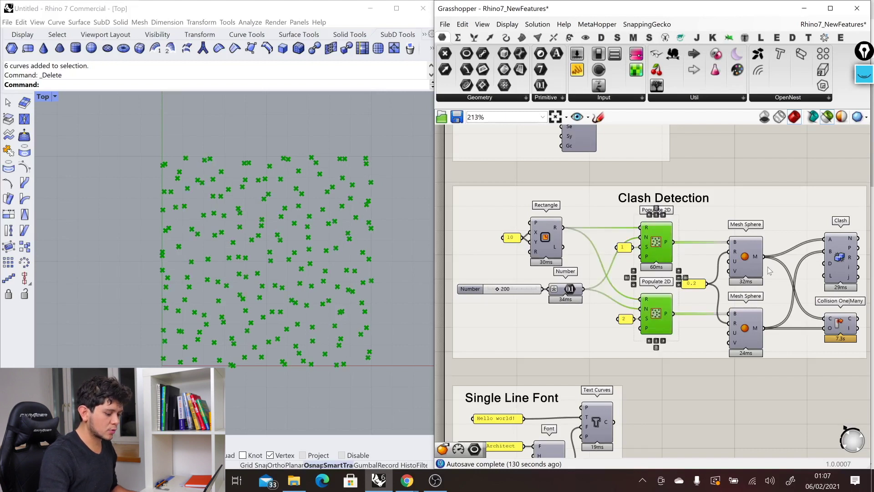
{"action": "left_click", "coordinate": [753, 265]}
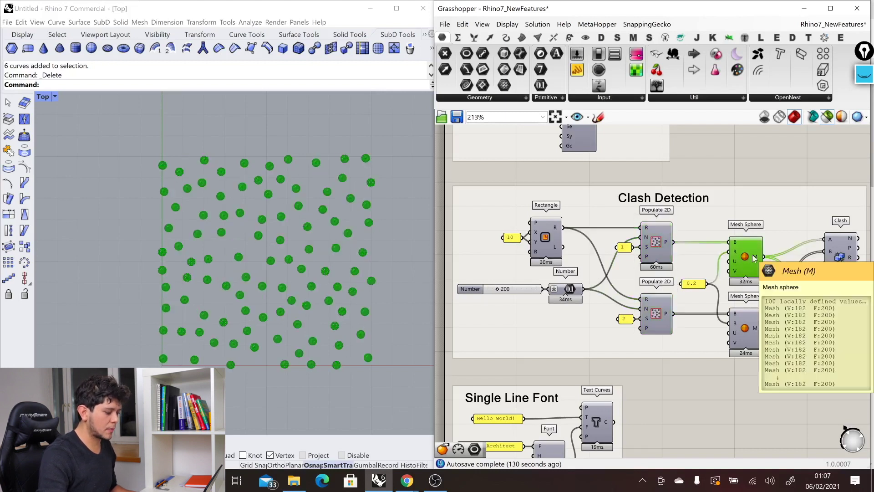
{"action": "left_click", "coordinate": [750, 329], "text": "shift"}
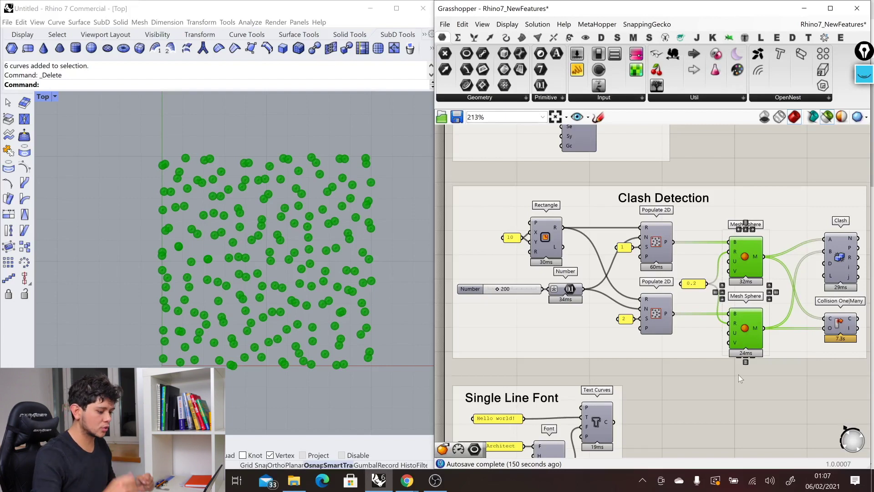
Inspect the Collision One|Many component and its computing time, and locate it among the physical intersection components
{"action": "scroll", "coordinate": [655, 312], "scroll_direction": "down", "scroll_amount": 3}
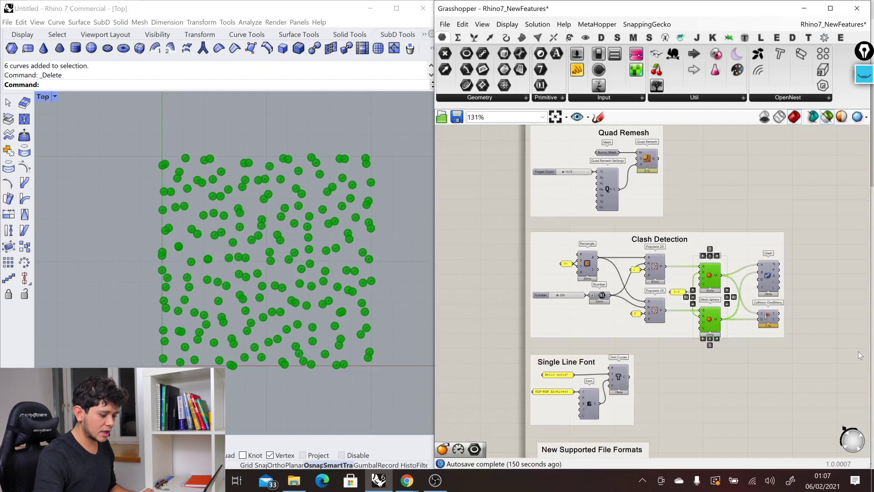
{"action": "scroll", "coordinate": [852, 346], "scroll_direction": "up", "scroll_amount": 4}
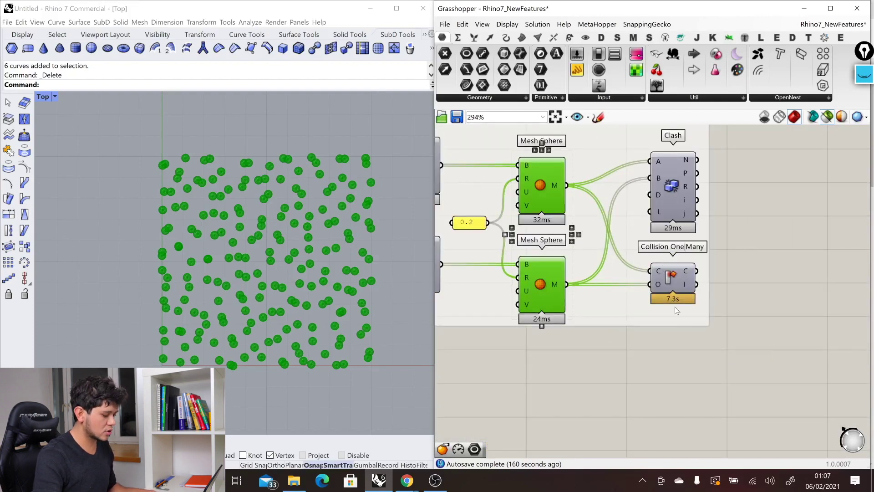
{"action": "left_click", "coordinate": [676, 291]}
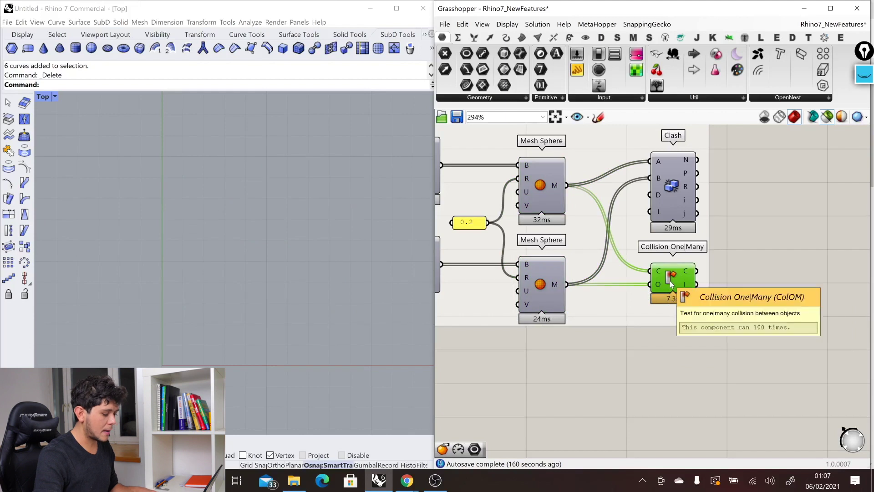
{"action": "left_click", "coordinate": [671, 280], "text": "ctrl+alt"}
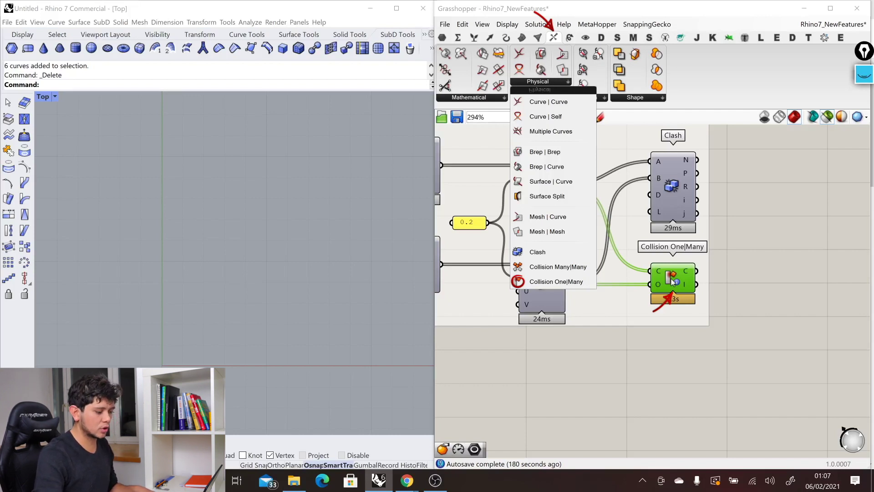
{"action": "left_click", "coordinate": [673, 282]}
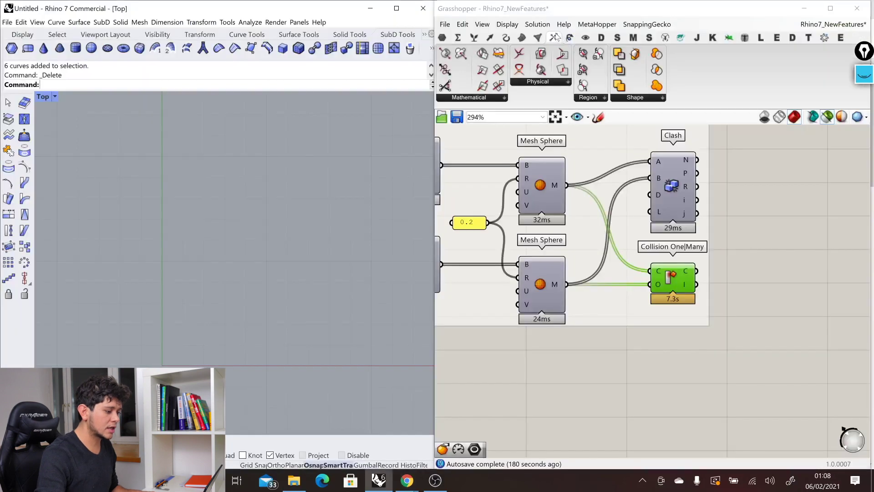
{"action": "left_click", "coordinate": [535, 85]}
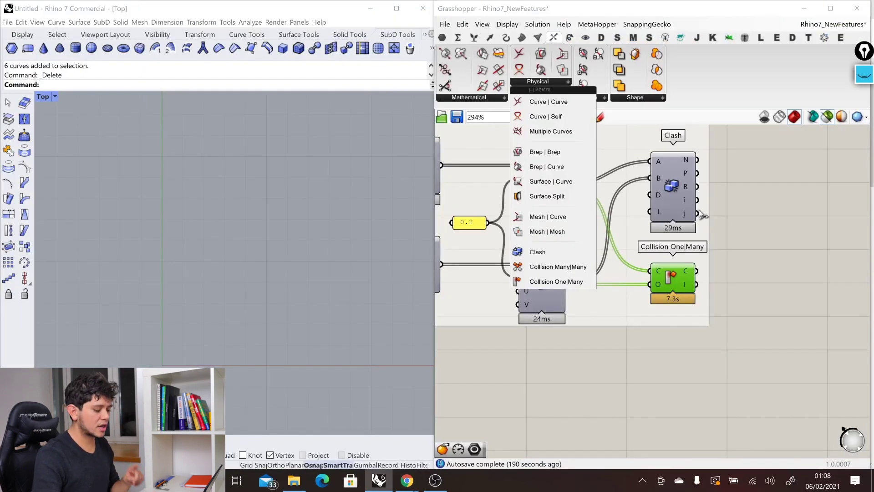
{"action": "left_click", "coordinate": [770, 239]}
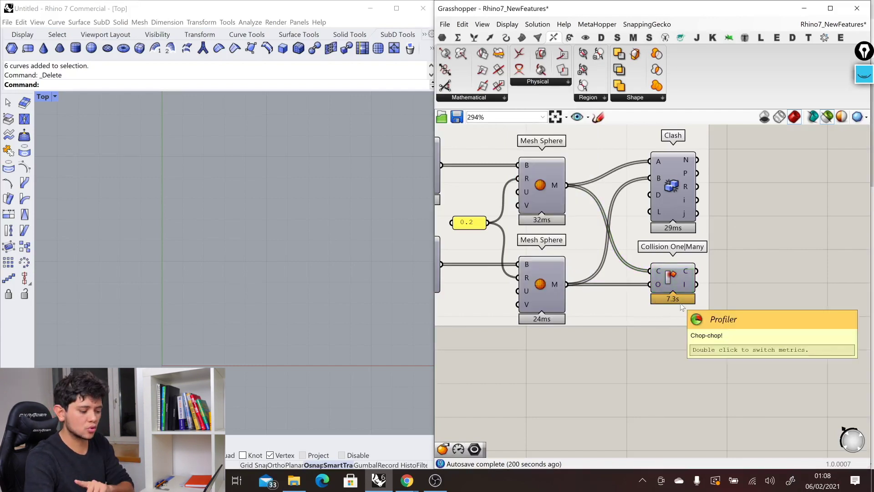
Compare Collision One|Many with Clash, and preview the Clash component's collision points
{"action": "mouse_move", "coordinate": [686, 277]}
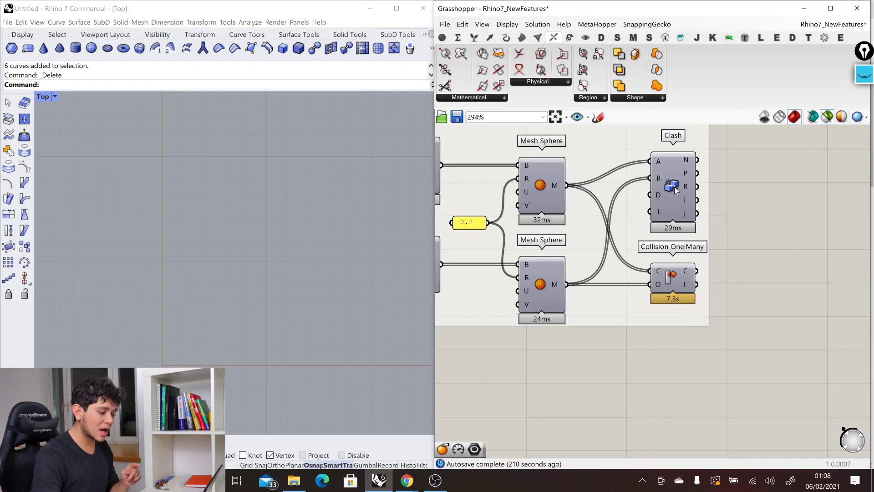
{"action": "left_click", "coordinate": [675, 214]}
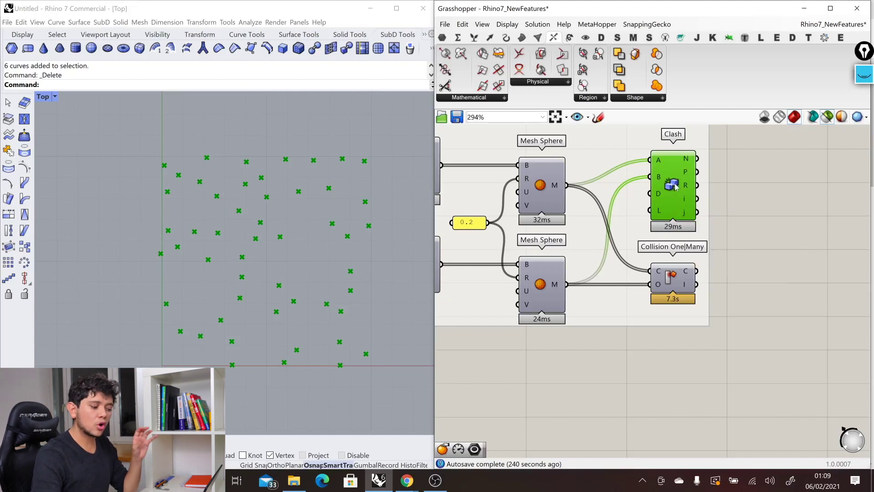
{"action": "mouse_move", "coordinate": [686, 178]}
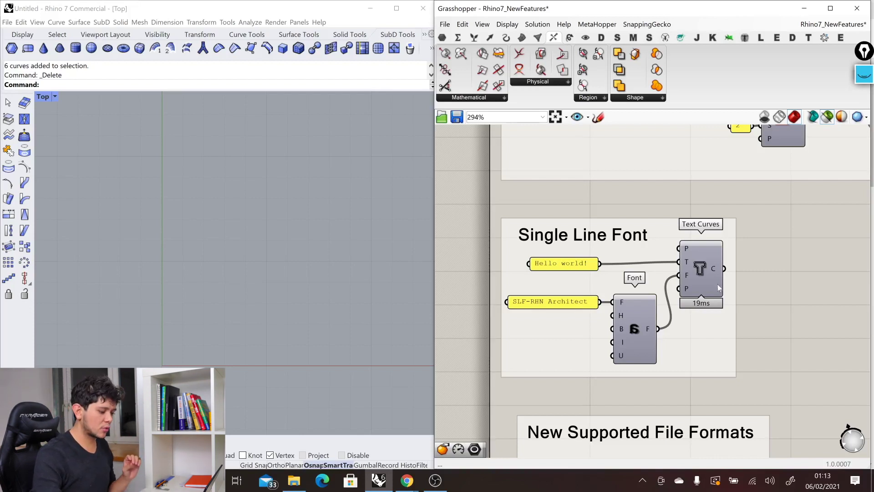
Preview the Text Curves result for "Hello world!" in the Single Line Font group and examine the whole text in Rhino
{"action": "left_click", "coordinate": [708, 276]}
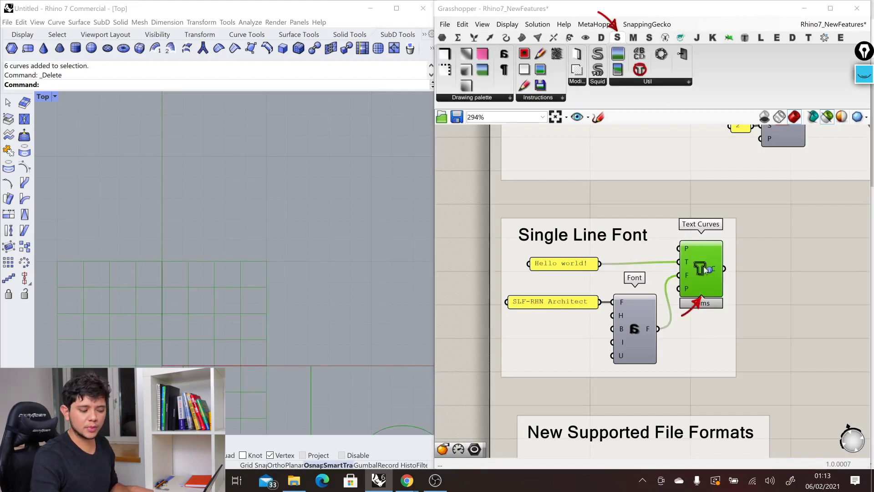
{"action": "left_click", "coordinate": [320, 222]}
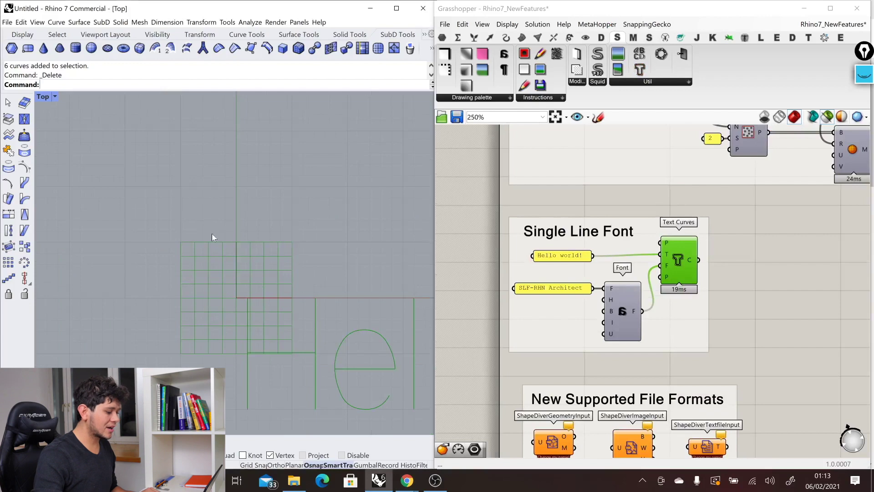
{"action": "scroll", "coordinate": [182, 246], "scroll_direction": "down", "scroll_amount": 3}
{"action": "scroll", "coordinate": [328, 280], "scroll_direction": "up", "scroll_amount": 3}
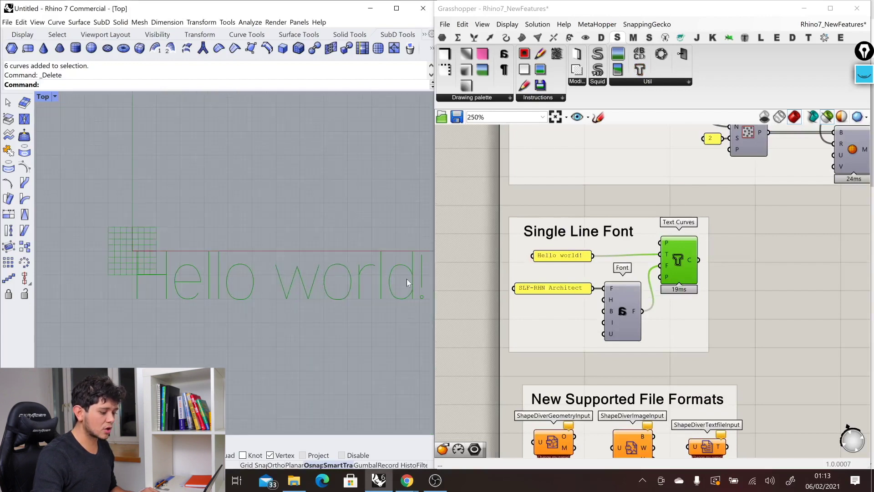
{"action": "scroll", "coordinate": [406, 279], "scroll_direction": "up", "scroll_amount": 3}
{"action": "left_click_drag", "start_coordinate": [483, 268], "coordinate": [619, 322]}
{"action": "left_click", "coordinate": [676, 267]}
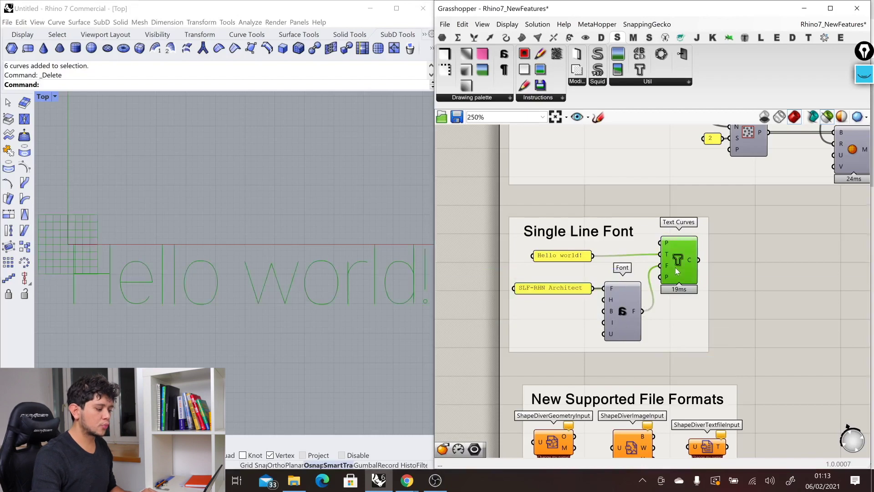
Examine the curve list at the Text Curves C output and the SLF-RHN Architect font input
{"action": "mouse_move", "coordinate": [692, 260]}
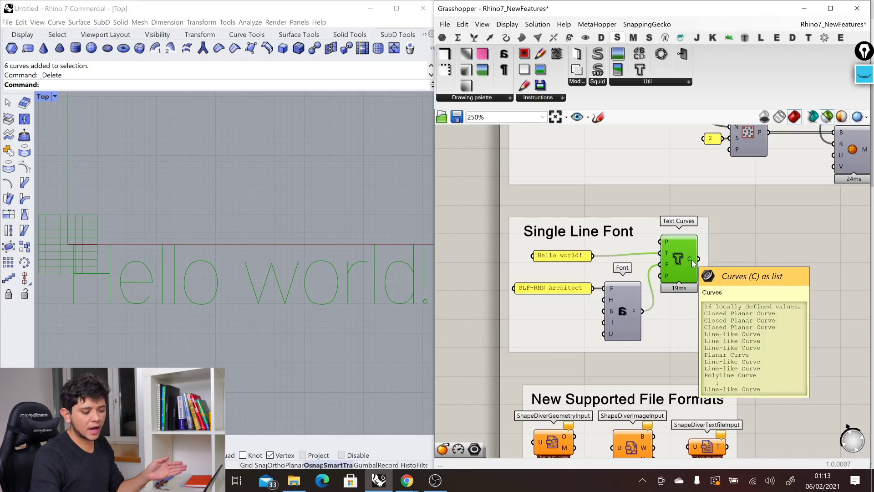
{"action": "scroll", "coordinate": [582, 273], "scroll_direction": "up", "scroll_amount": 2}
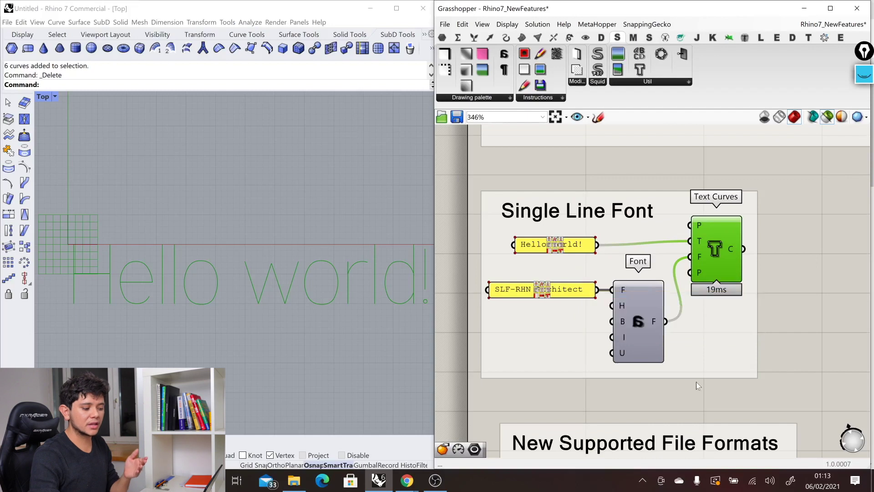
{"action": "scroll", "coordinate": [687, 381], "scroll_direction": "down", "scroll_amount": 3}
{"action": "scroll", "coordinate": [688, 330], "scroll_direction": "up", "scroll_amount": 2}
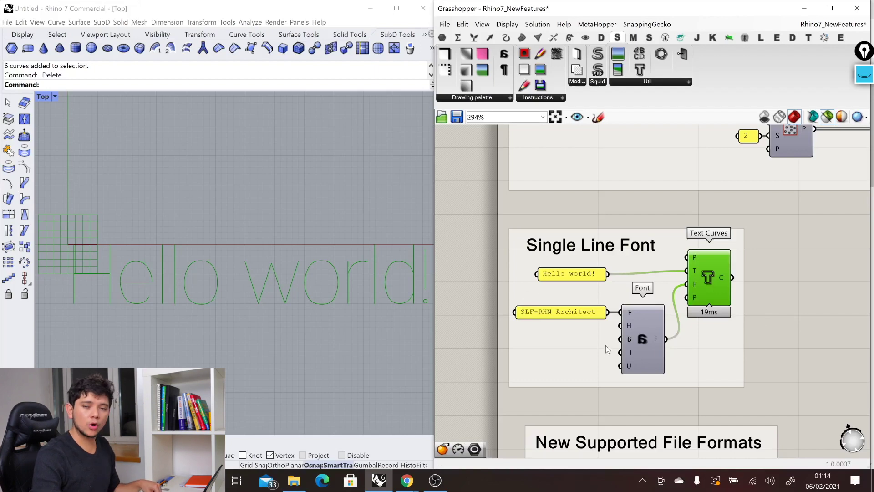
Add a panel containing "Arial" below the SLF-RHN Architect panel in the Single Line Font definition
{"action": "left_click", "coordinate": [487, 359]}
{"action": "double_click", "coordinate": [487, 359]}
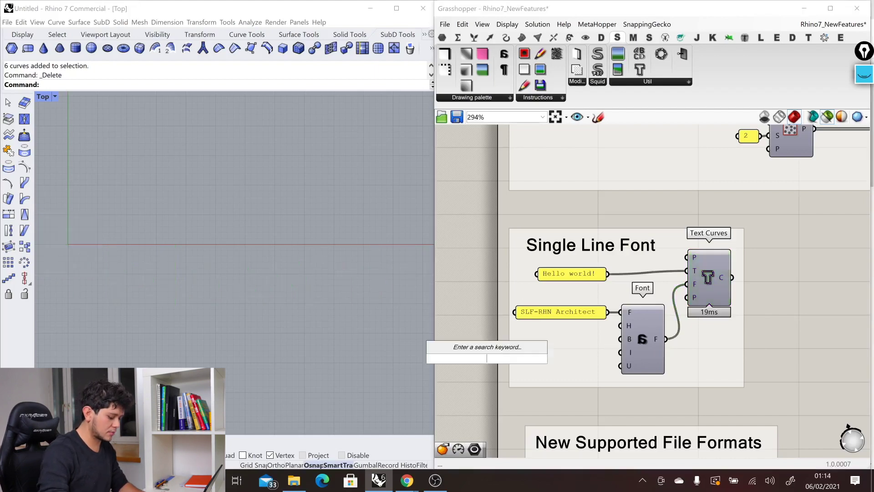
{"action": "type", "text": "//A"}
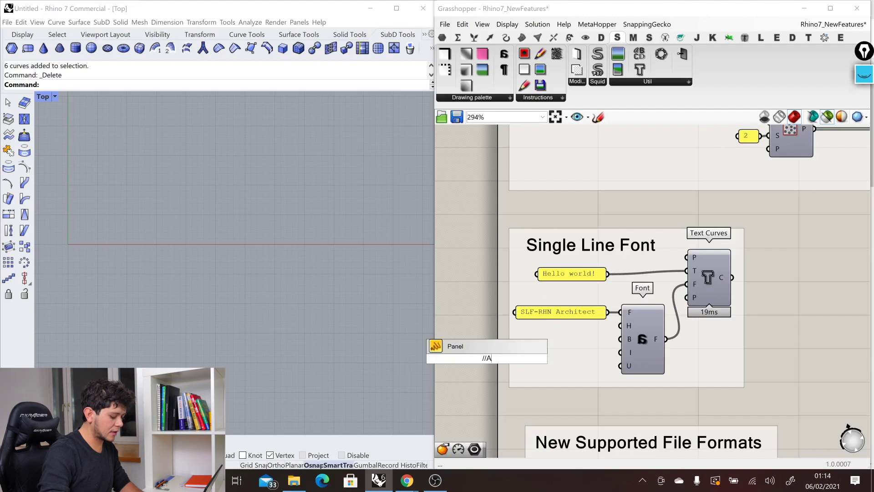
{"action": "type", "text": "rial"}
{"action": "key", "text": "Return"}
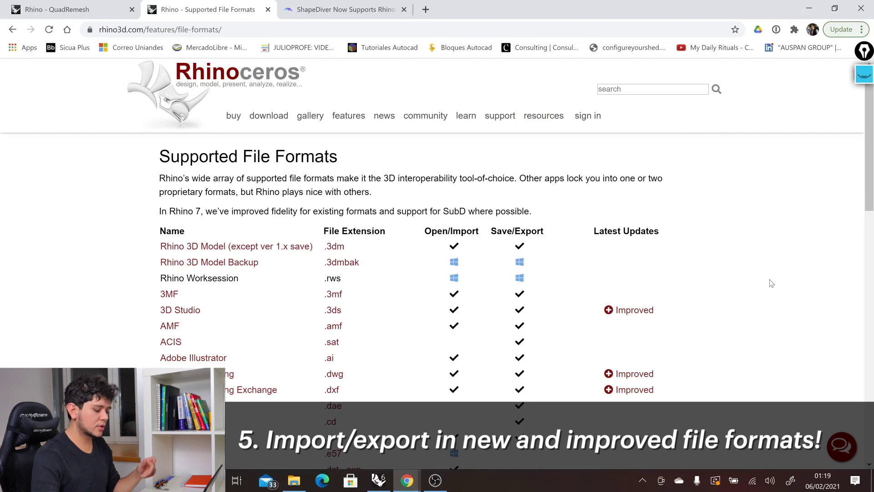
Switch from the Supported File Formats web page back to Rhino and Grasshopper
{"action": "key", "text": "alt+Tab"}
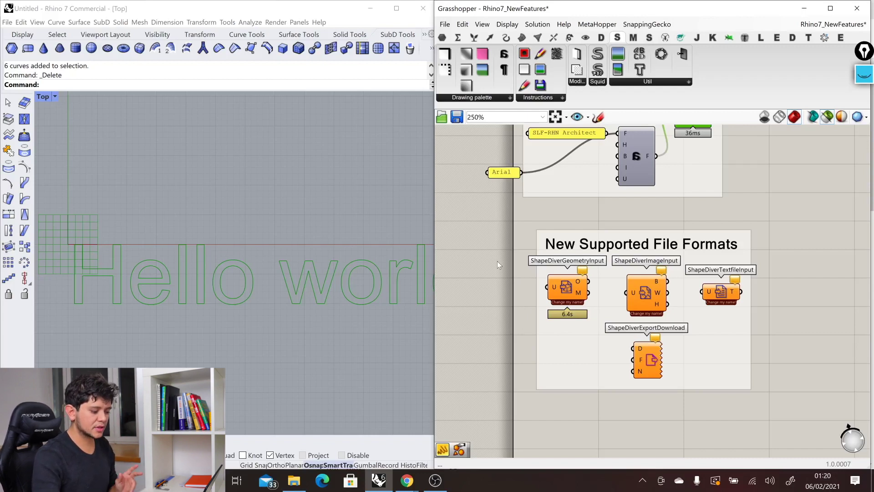
Examine the maximum file size and allowed file formats of the ShapeDiverGeometryInput, ShapeDiverImageInput and ShapeDiverTextfileInput components without changing their settings
{"action": "double_click", "coordinate": [563, 292]}
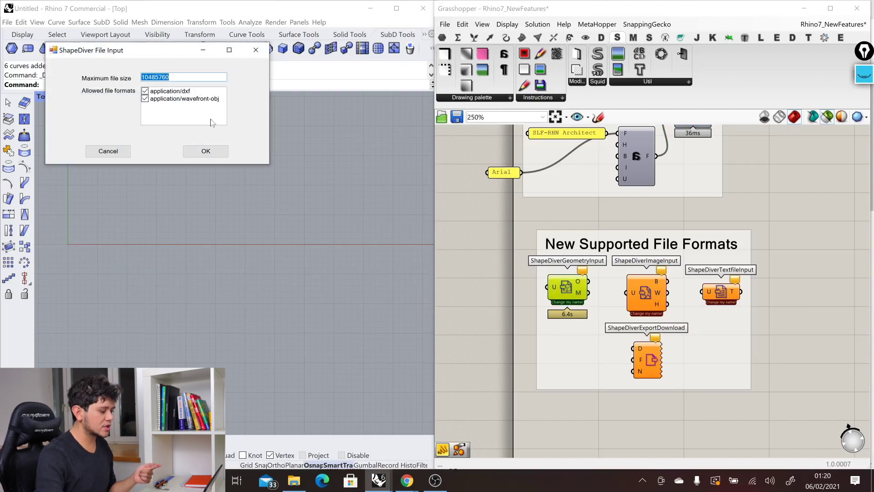
{"action": "left_click", "coordinate": [205, 150]}
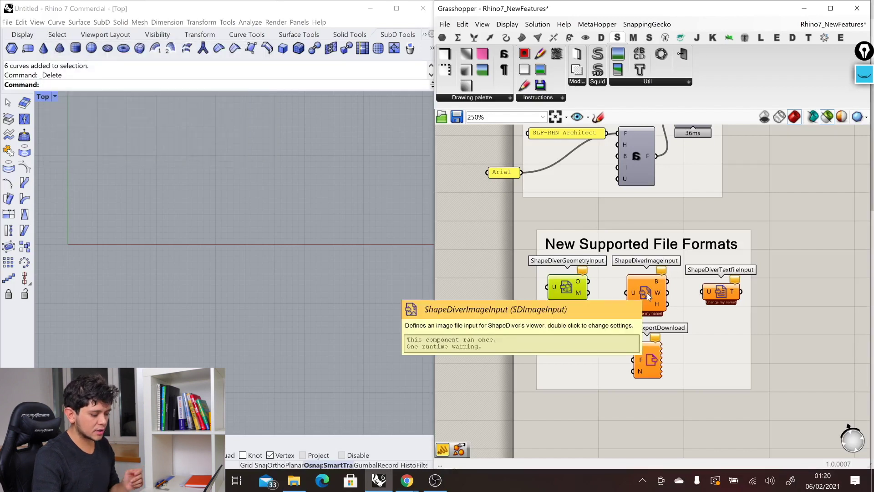
{"action": "double_click", "coordinate": [647, 293]}
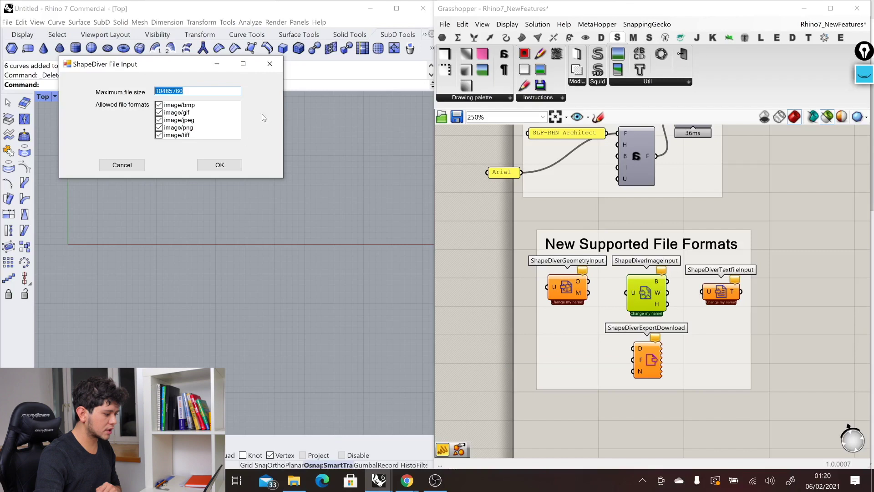
{"action": "left_click", "coordinate": [270, 60]}
{"action": "double_click", "coordinate": [723, 292]}
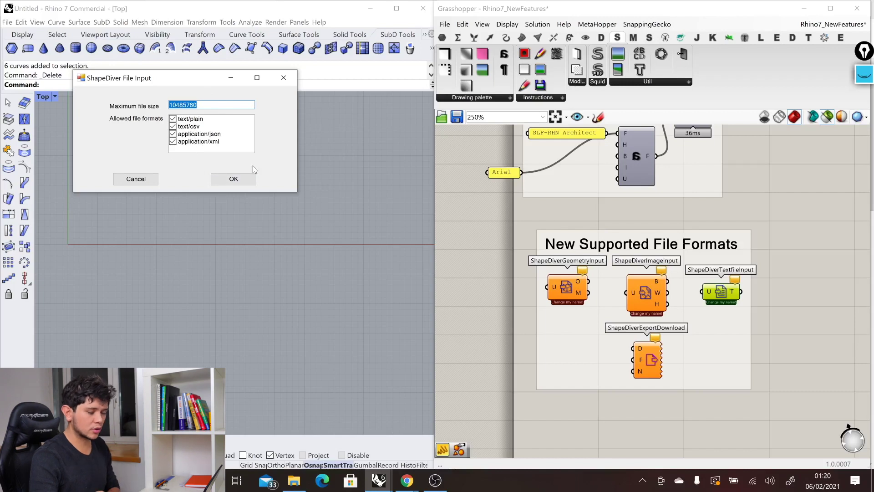
{"action": "left_click", "coordinate": [283, 77]}
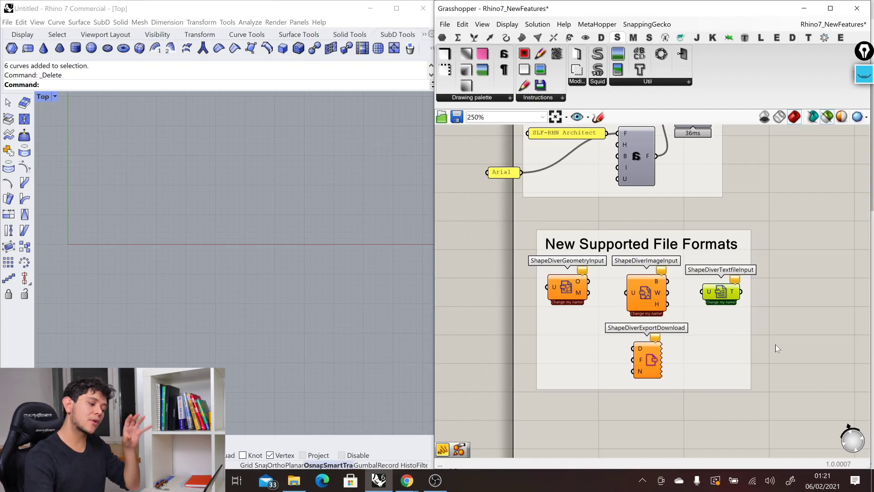
Switch from Grasshopper to the Rhino Supported File Formats page in the Chrome browser
{"action": "key", "text": "alt+Tab"}
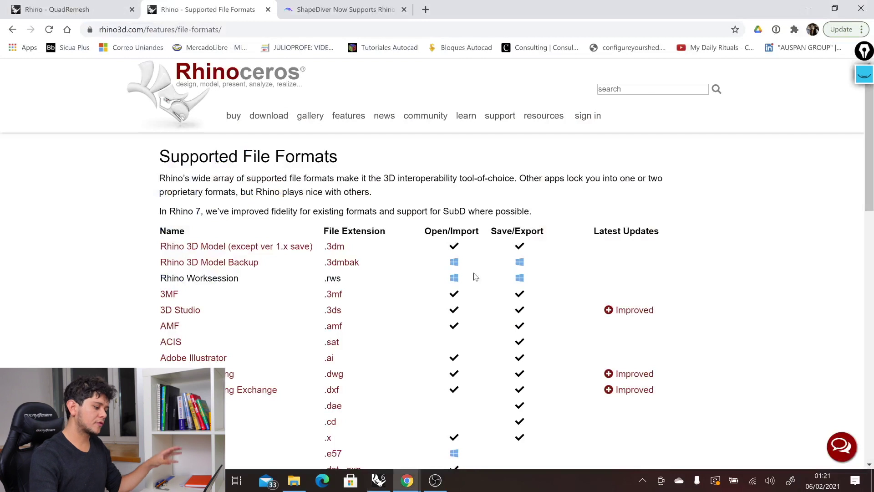